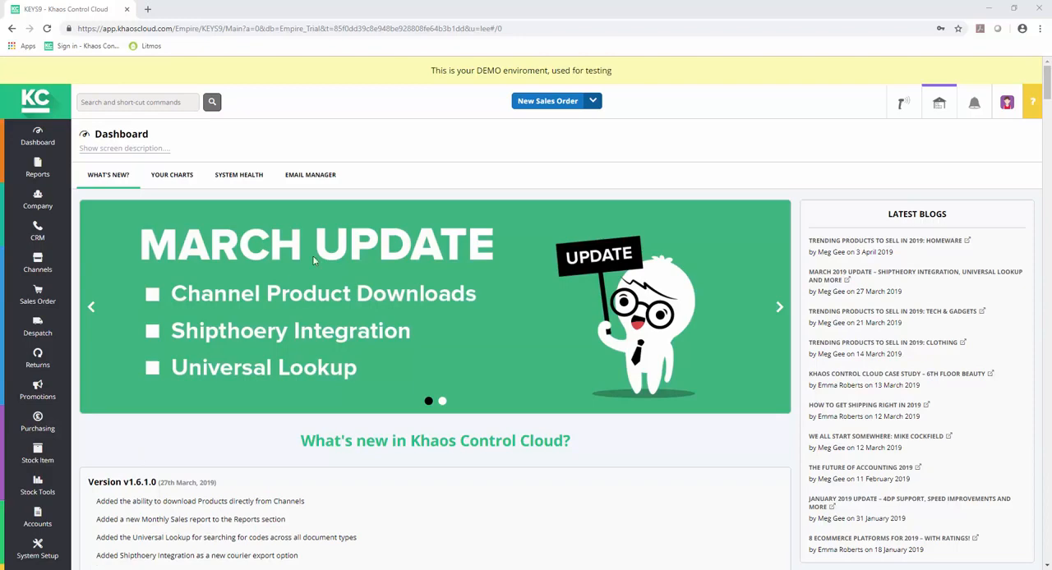
Step: Start creating a new stock item
left_click(592, 107)
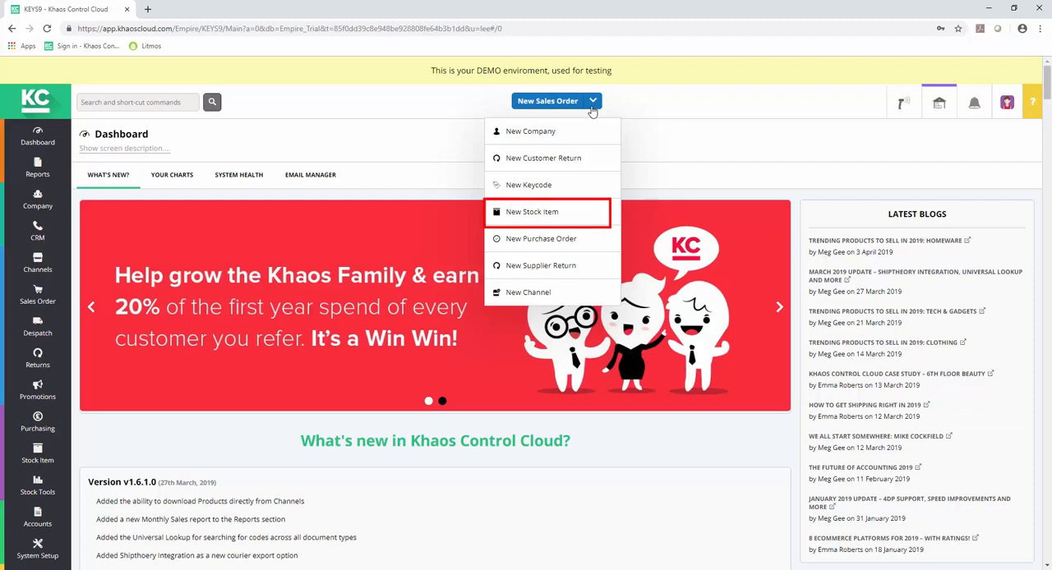
left_click(542, 212)
left_click(549, 202)
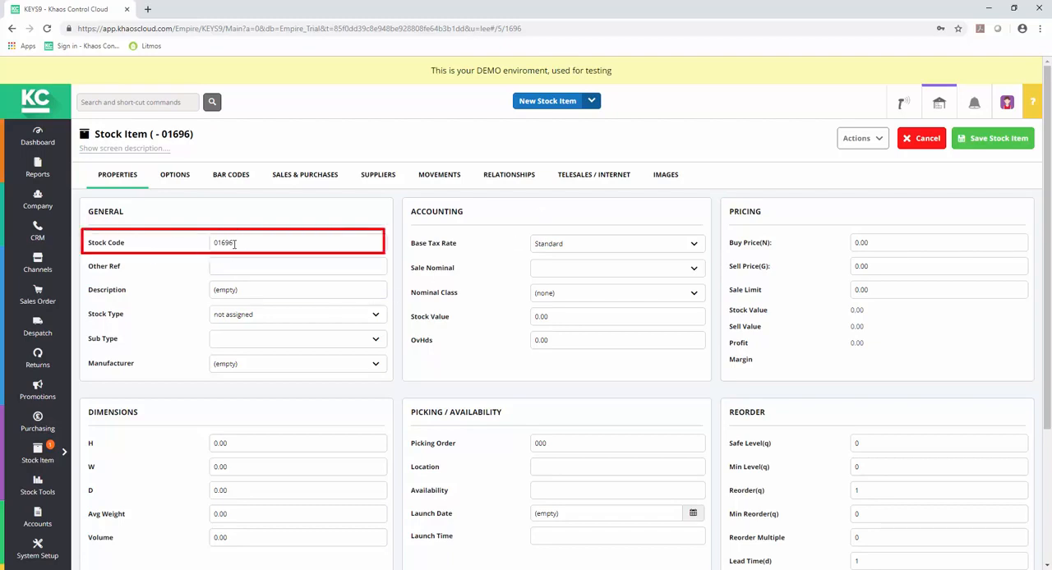
Step: Set the stock code to BT456 and the description to Bells Cycling Helmet
left_click_drag(234, 244, 212, 243)
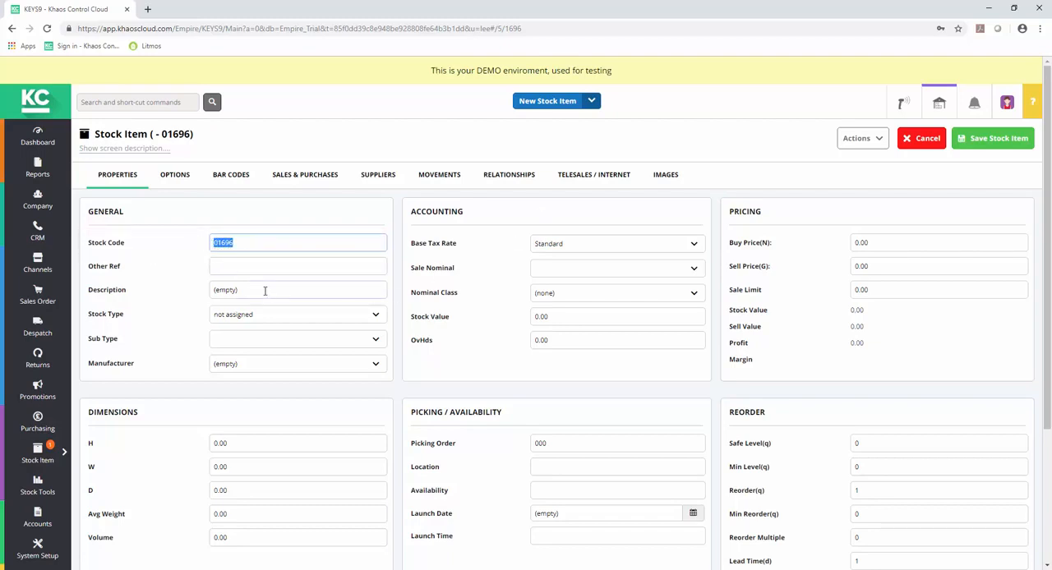
type("BT456")
left_click(249, 292)
left_click_drag(212, 290, 236, 293)
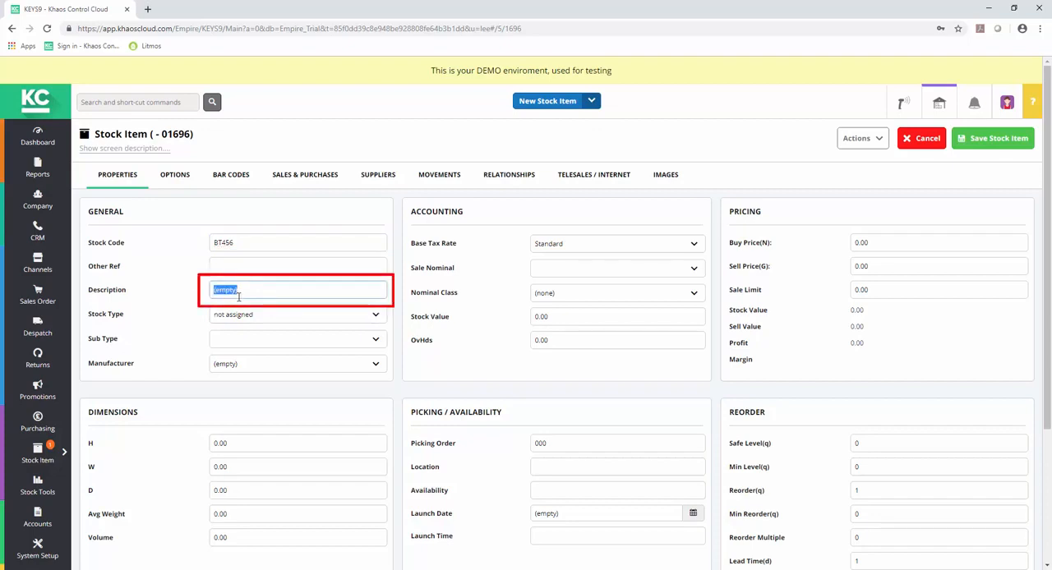
type("Bells")
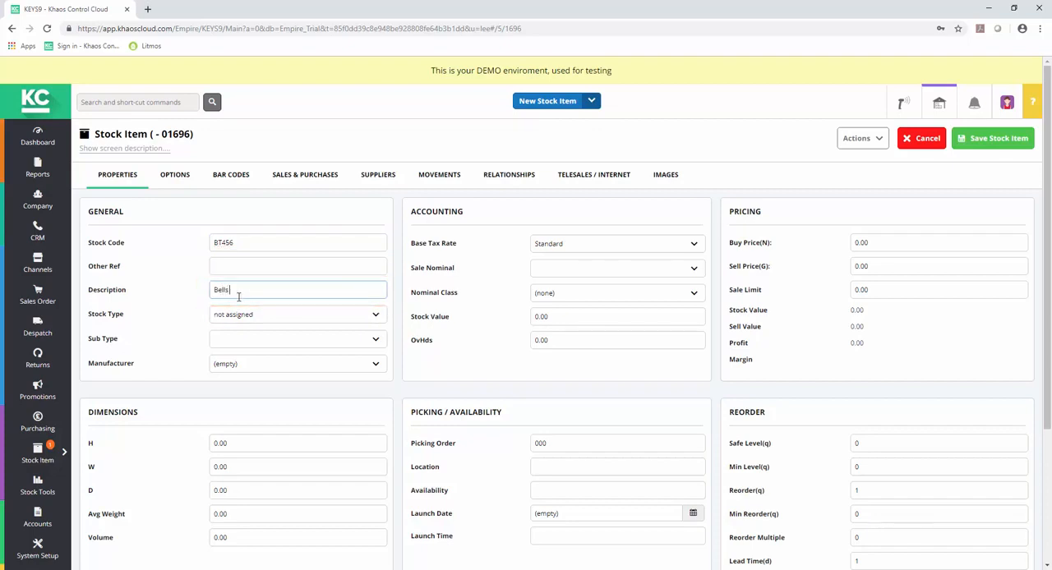
type(" Cycling Helmet")
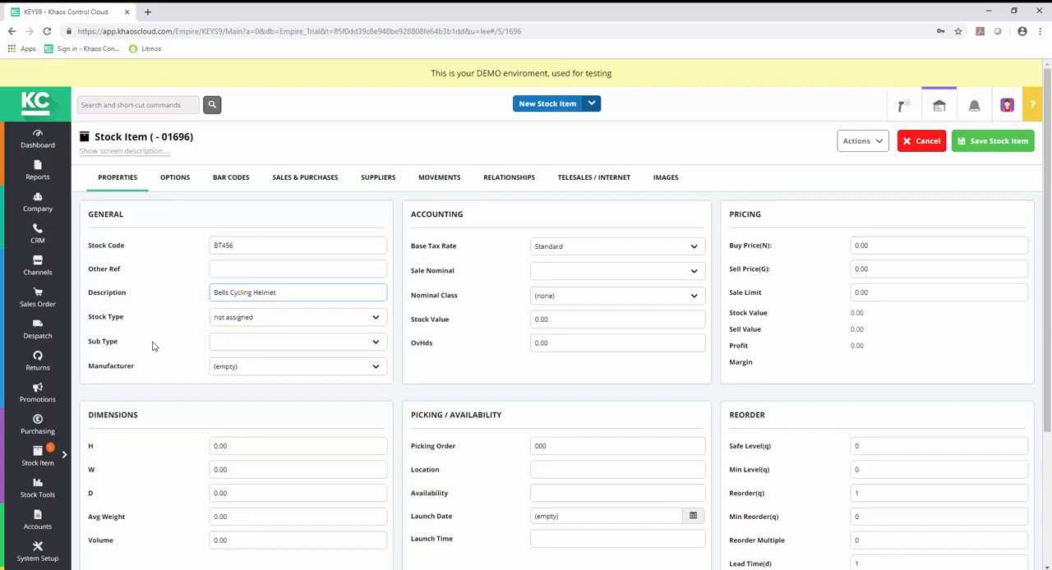
Step: Set the stock type to [Cycling] Helmet and the manufacturer to Shimano
left_click(377, 321)
left_click_drag(383, 471, 391, 374)
left_click(318, 374)
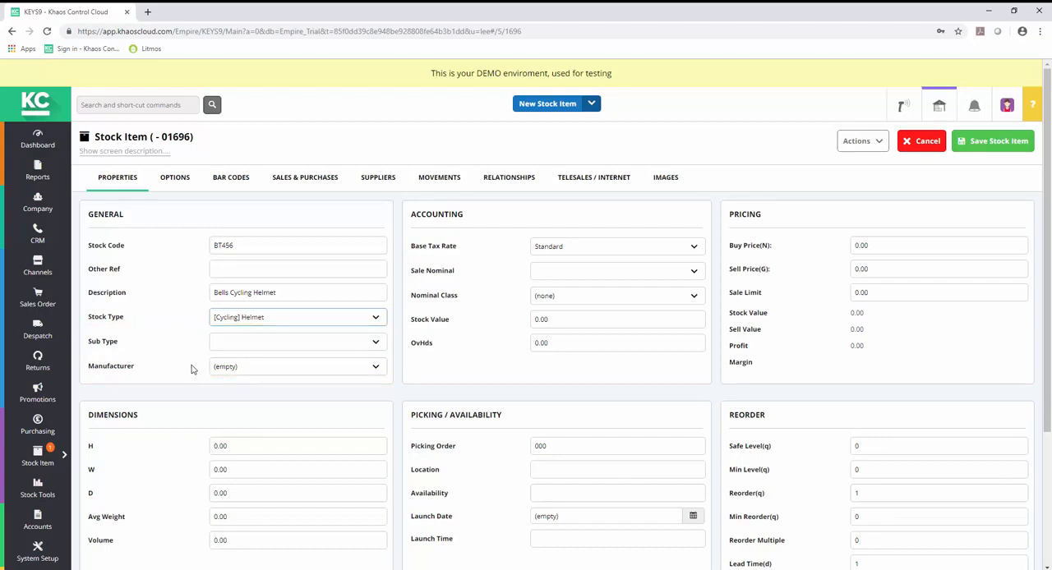
left_click(375, 369)
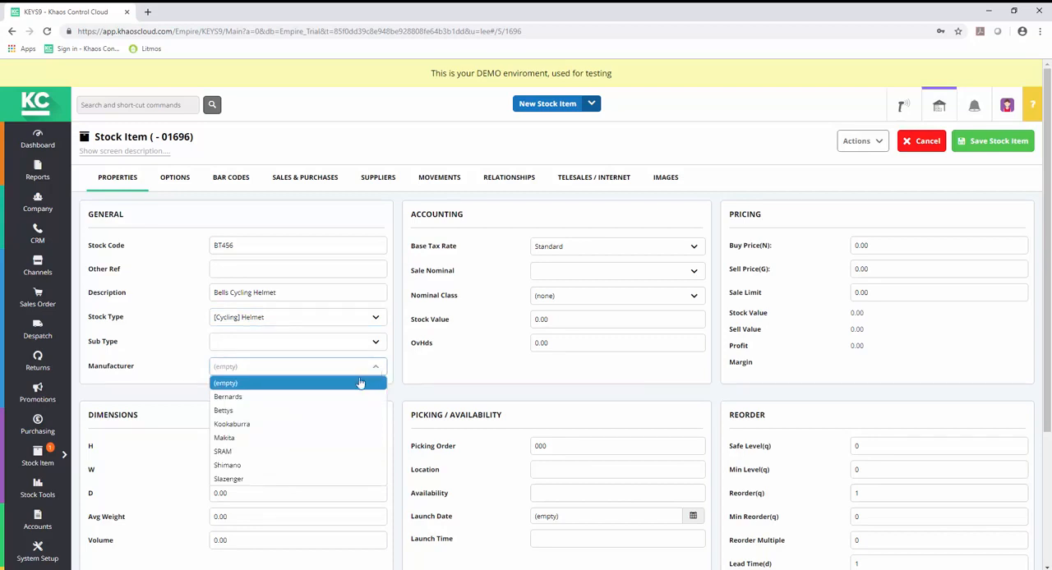
left_click(302, 466)
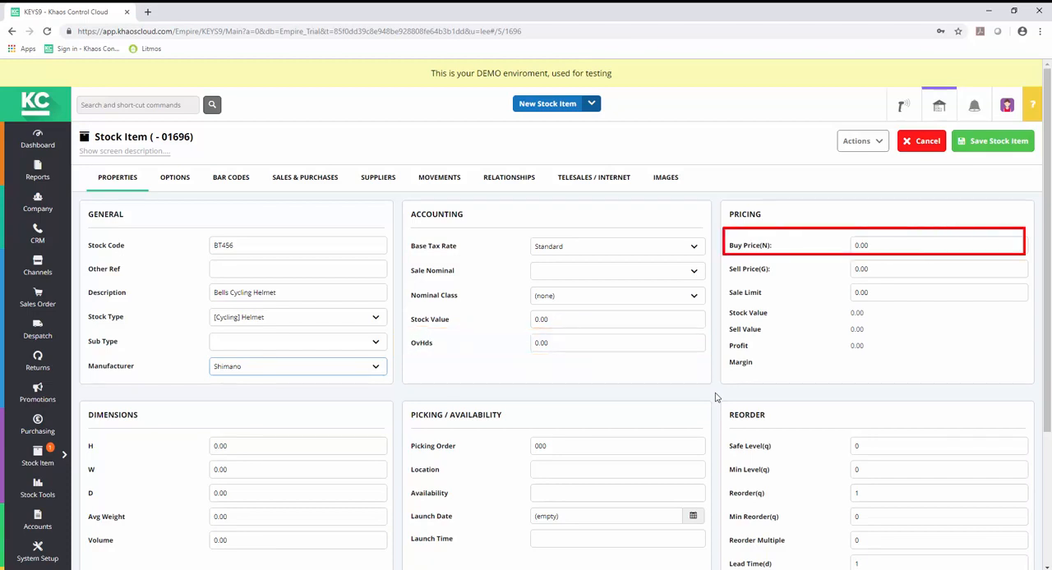
Step: Fill in the pricing with a buy price of 10.00, sell price of 20.00 and sale limit of 10.00
left_click(883, 245)
type("10.00")
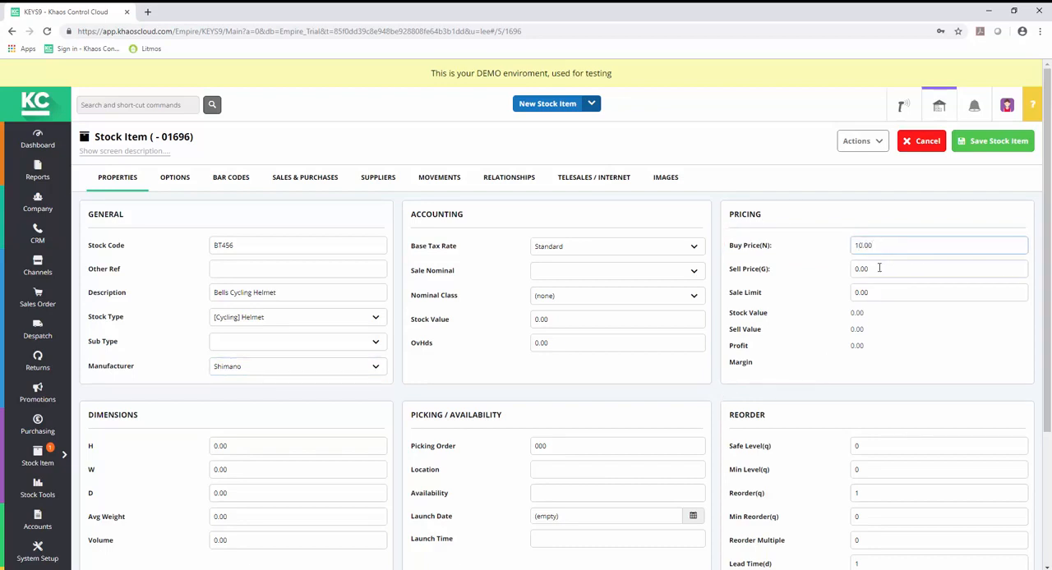
left_click(880, 268)
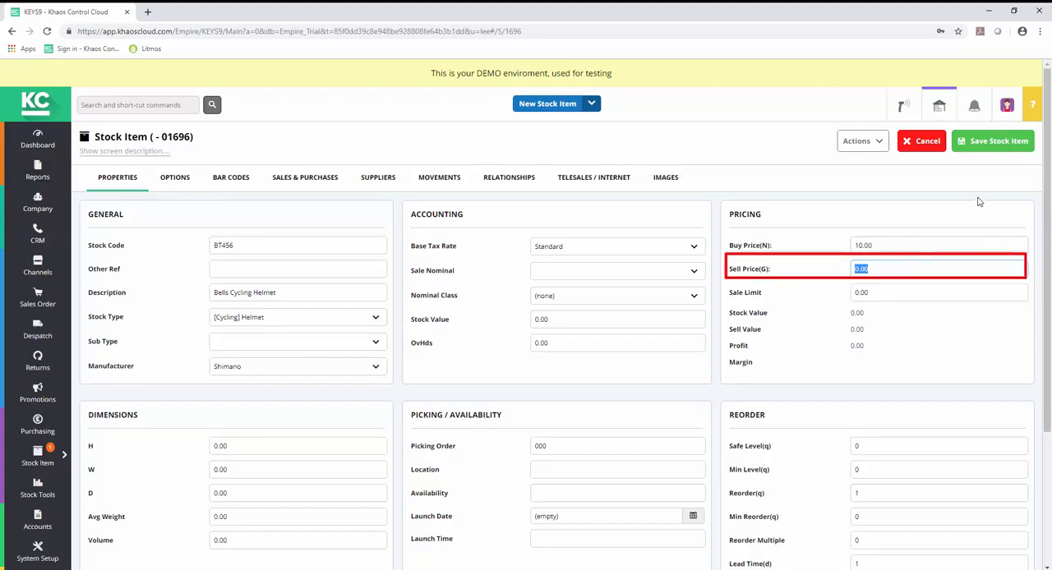
type("20.00")
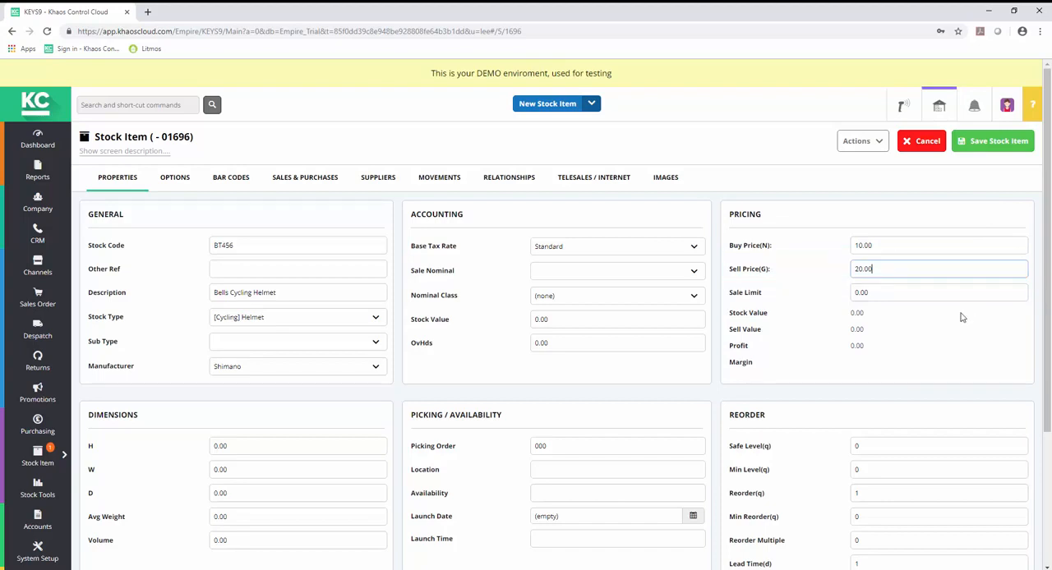
left_click(882, 294)
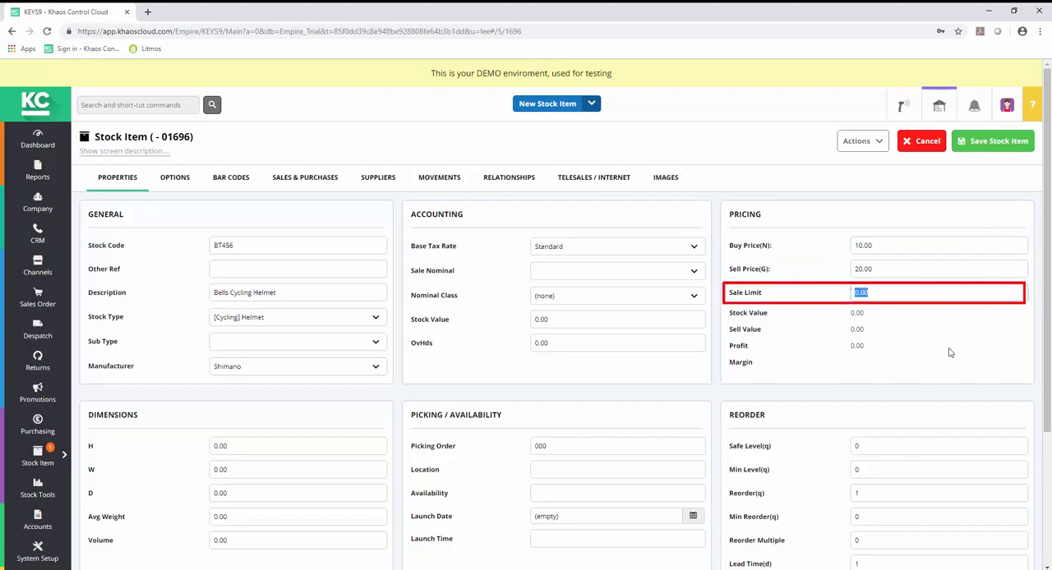
type("10.00")
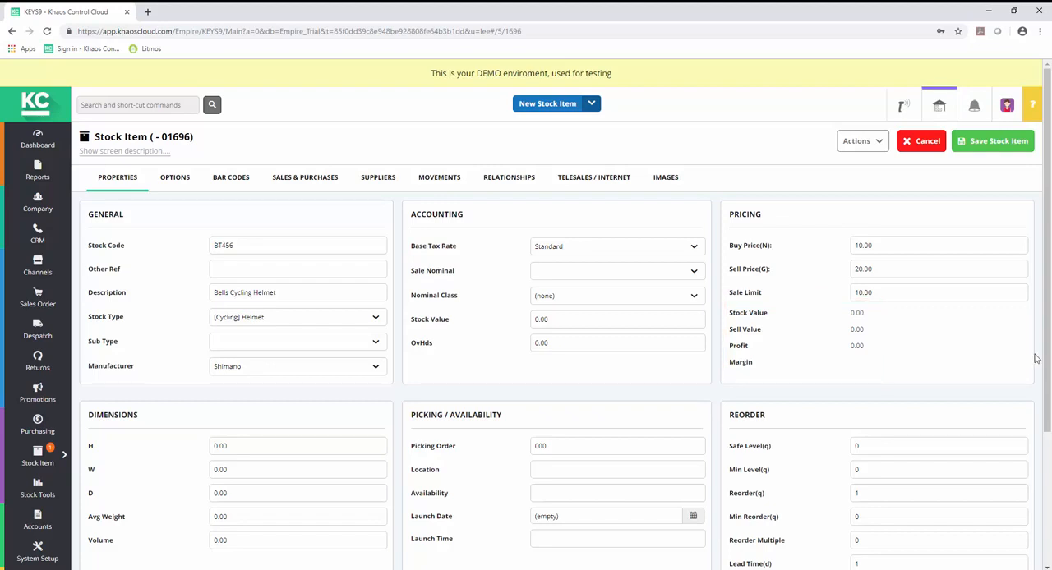
Step: Set the item's average weight to 0.25
left_click_drag(1049, 359, 1038, 447)
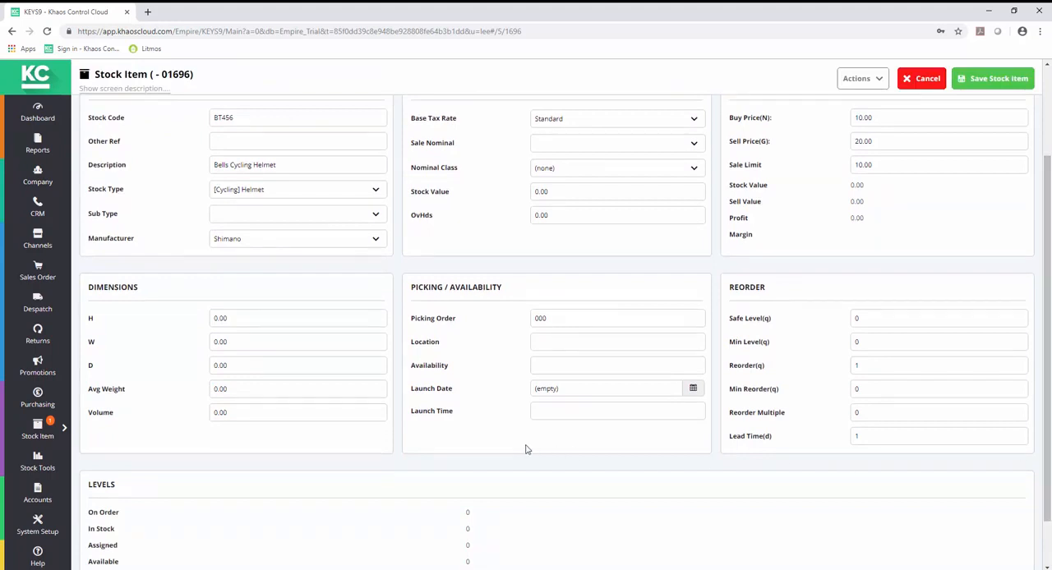
left_click(238, 392)
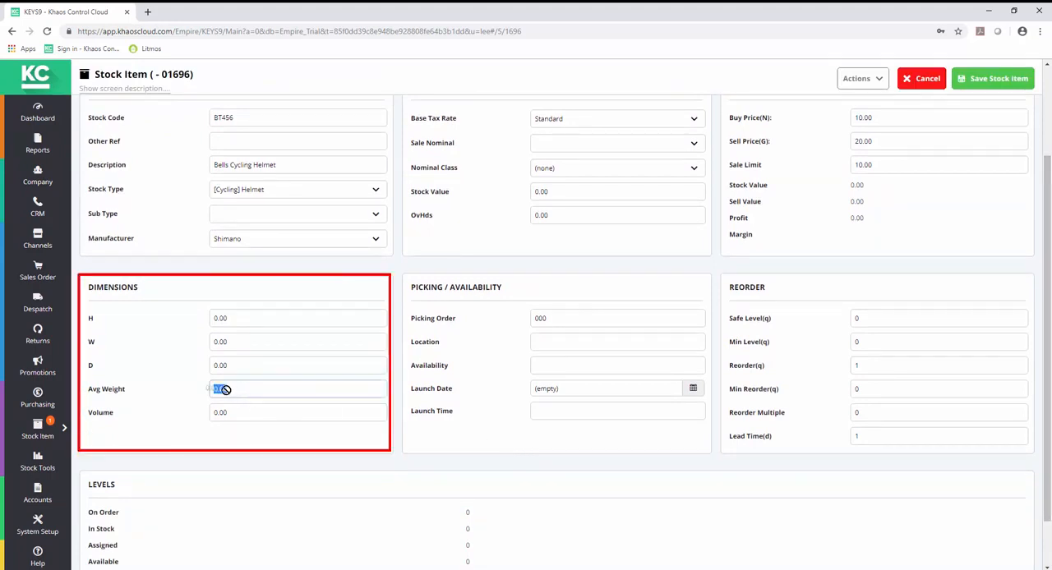
type("0.25")
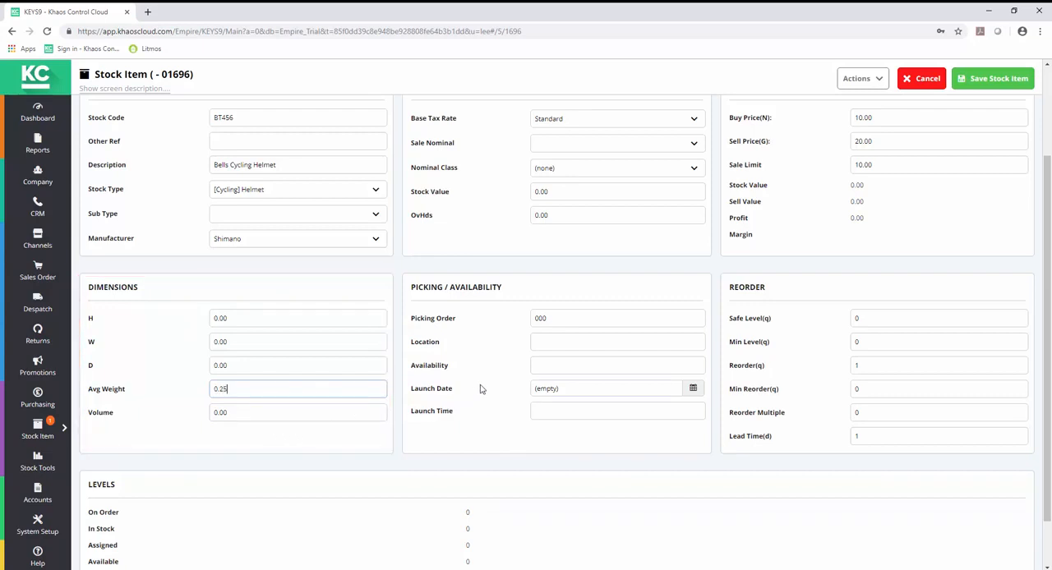
Step: Set the picking location to A-3-B
left_click(550, 345)
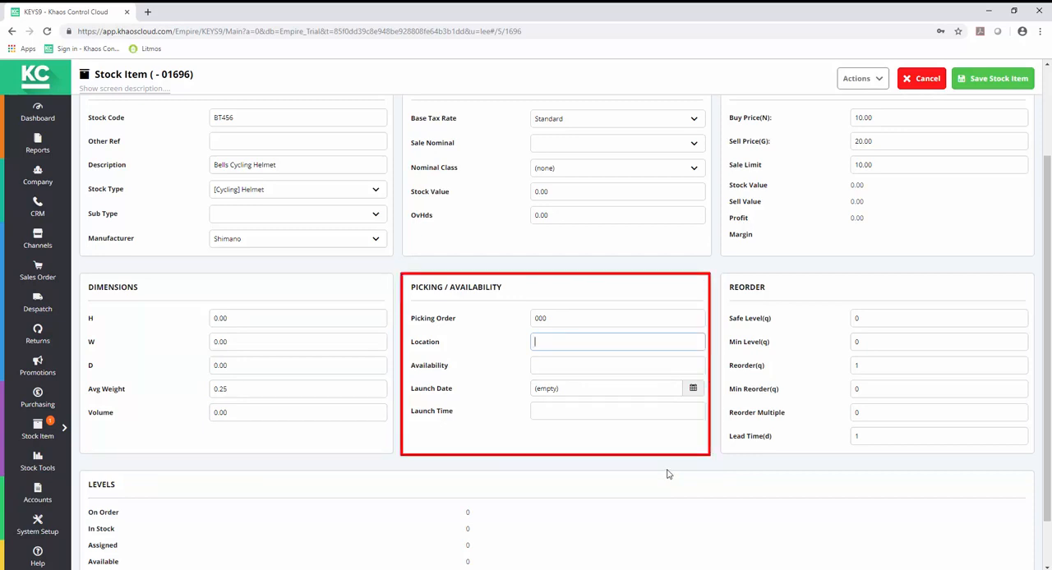
type("A-3")
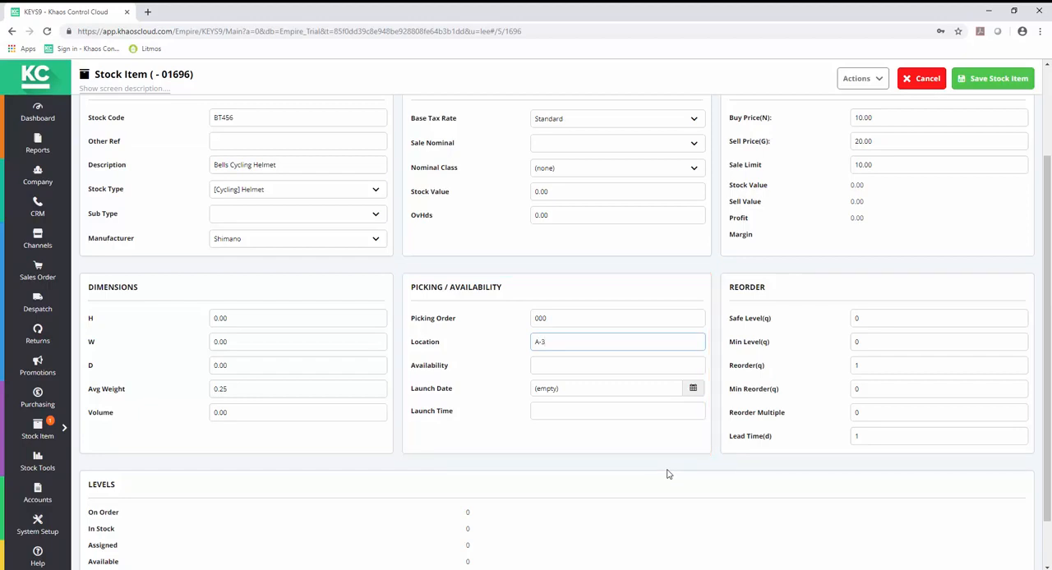
type("-B")
Step: Enter the availability note "Supplier usually runs short in spring"
left_click(568, 367)
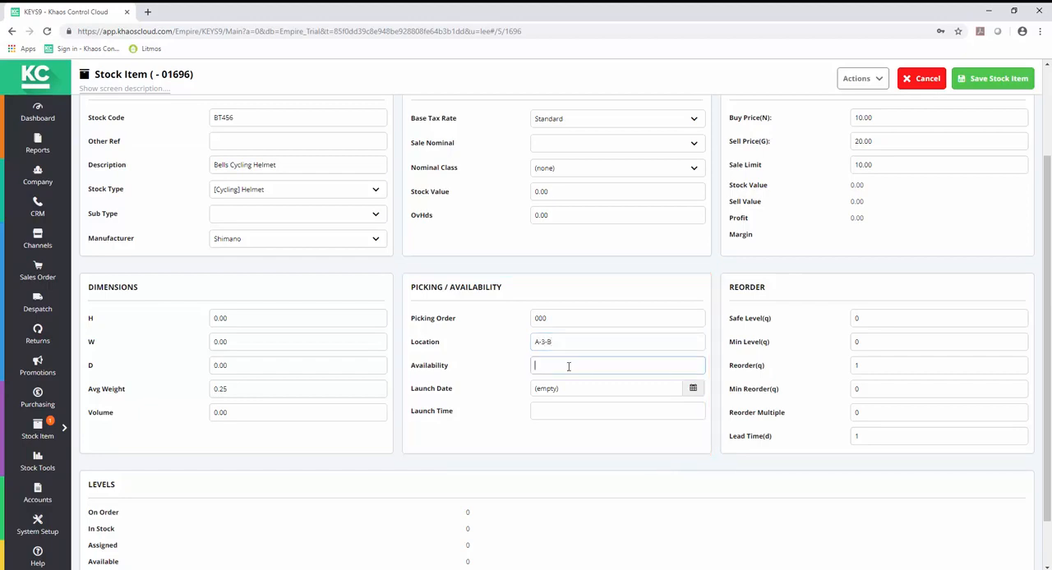
type("Supplier usually")
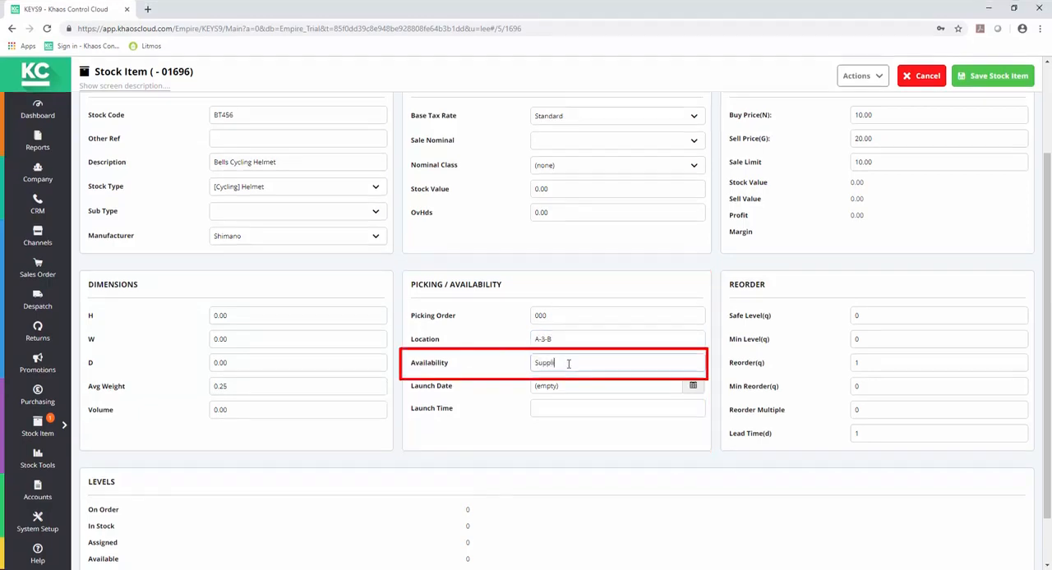
key("BackSpace")
key("BackSpace")
key("BackSpace")
type("lly runs short in spring")
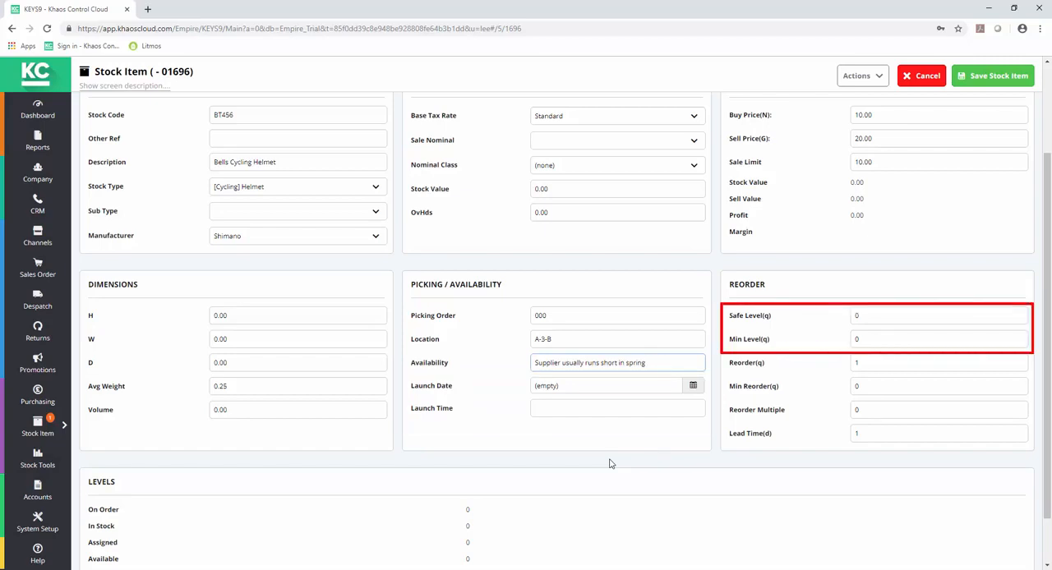
Step: Set the reorder safe level to 10, the minimum level to 5 and the lead time to 3
double_click(863, 317)
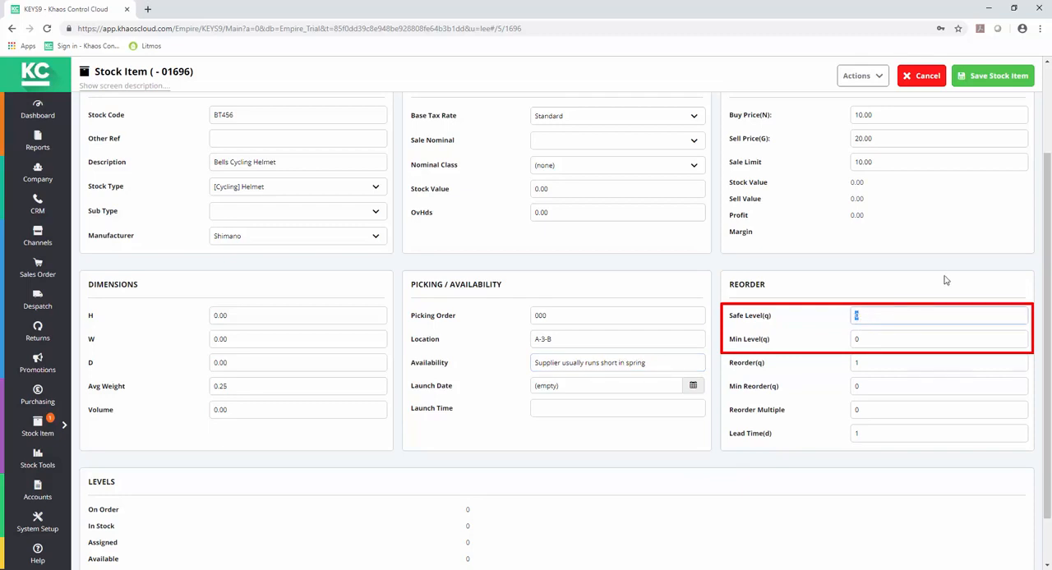
type("10")
double_click(866, 335)
left_click_drag(865, 335, 859, 336)
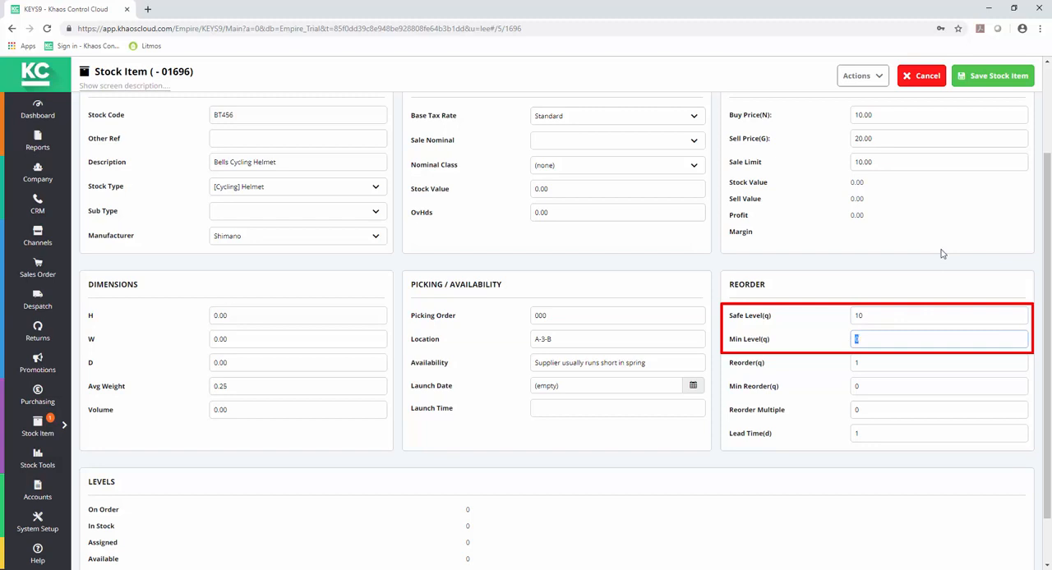
type("5")
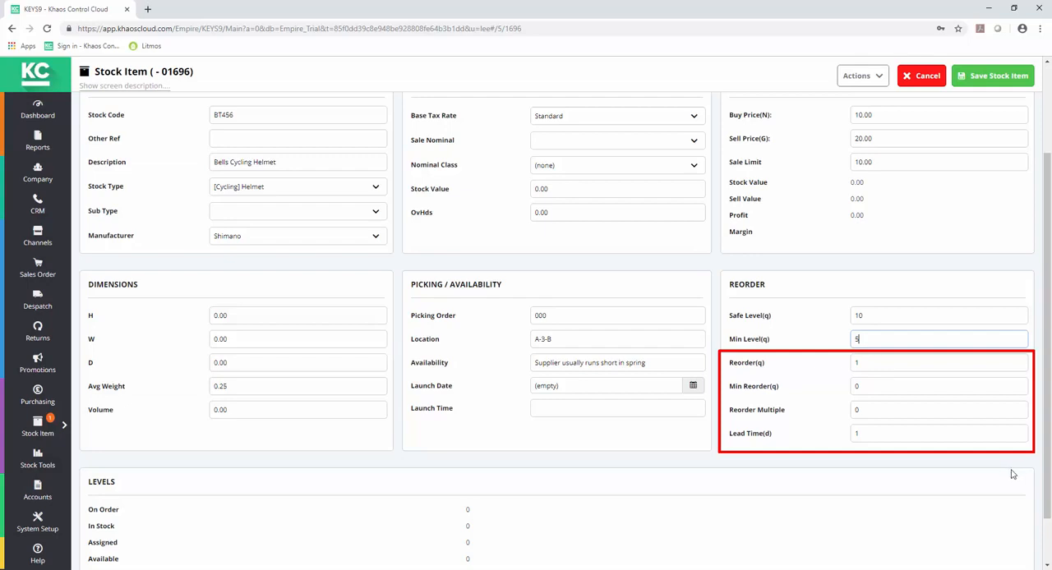
double_click(860, 436)
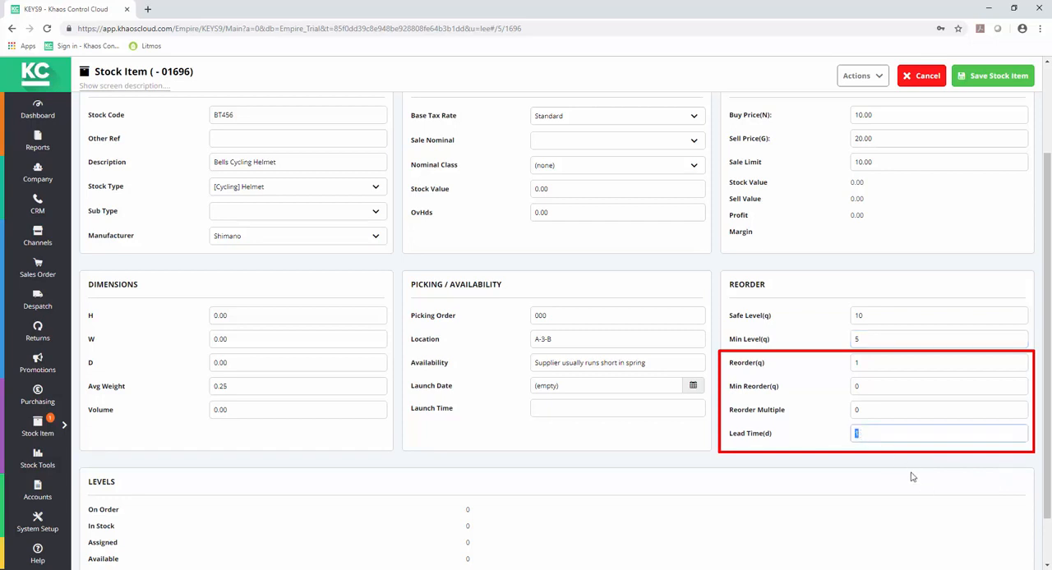
type("3")
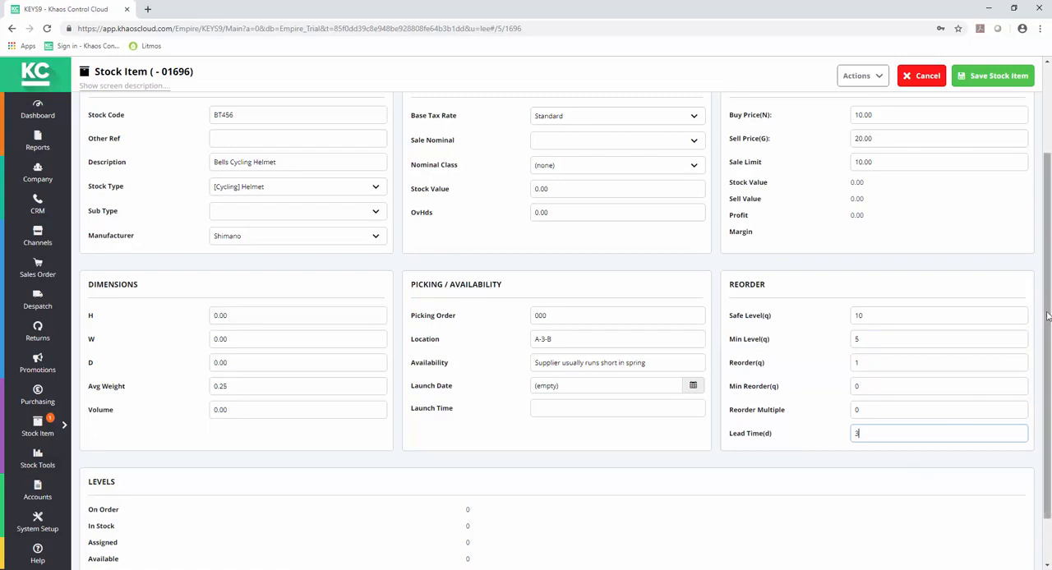
Step: Review the stock levels section and the item's basic and advanced options
left_click_drag(1047, 316, 1049, 349)
scroll(1050, 346, "up", 3)
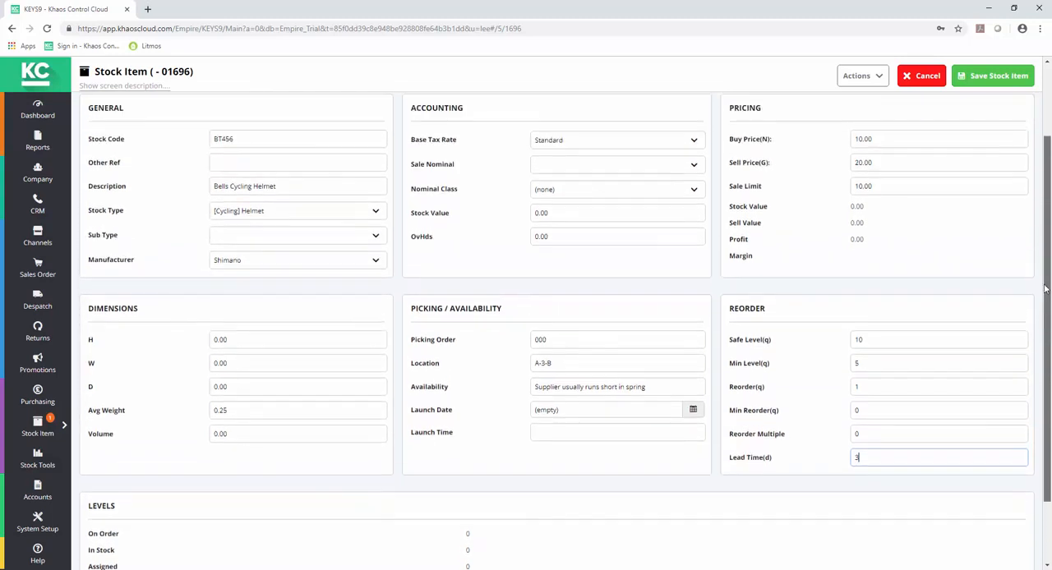
scroll(1050, 346, "down", 2)
left_click_drag(1050, 345, 1049, 356)
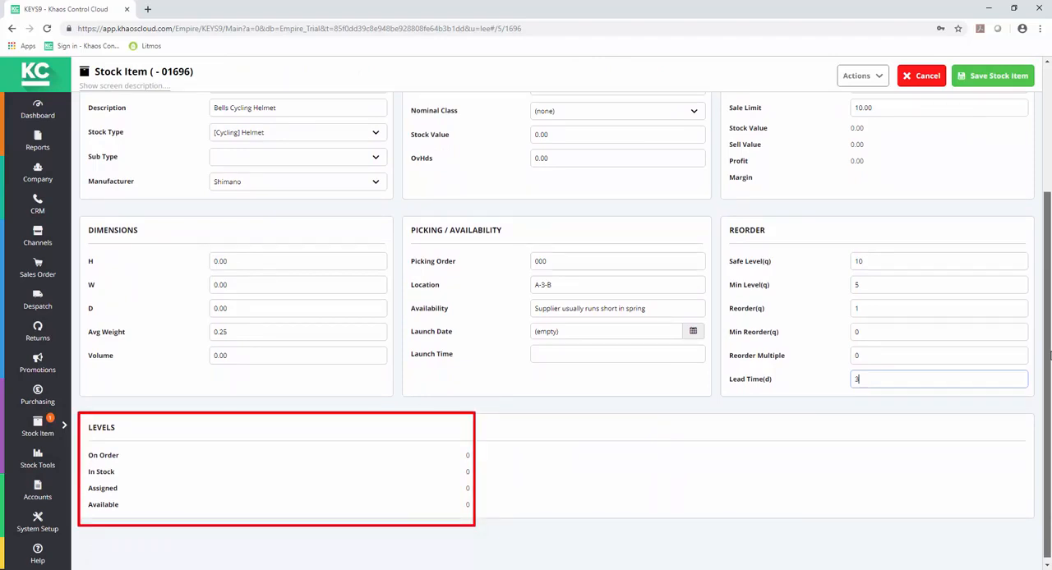
left_click_drag(1050, 355, 1043, 255)
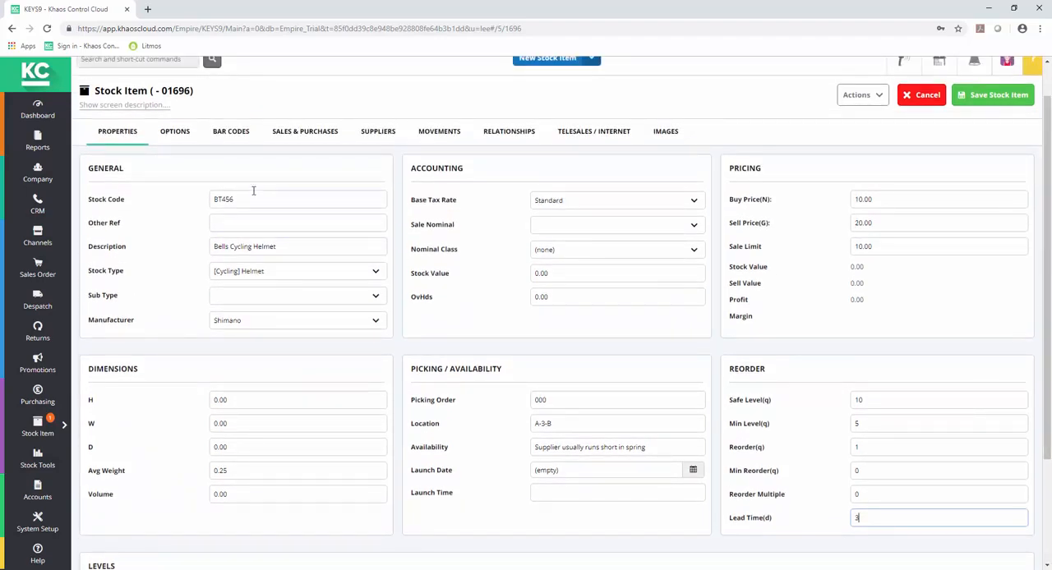
left_click(153, 137)
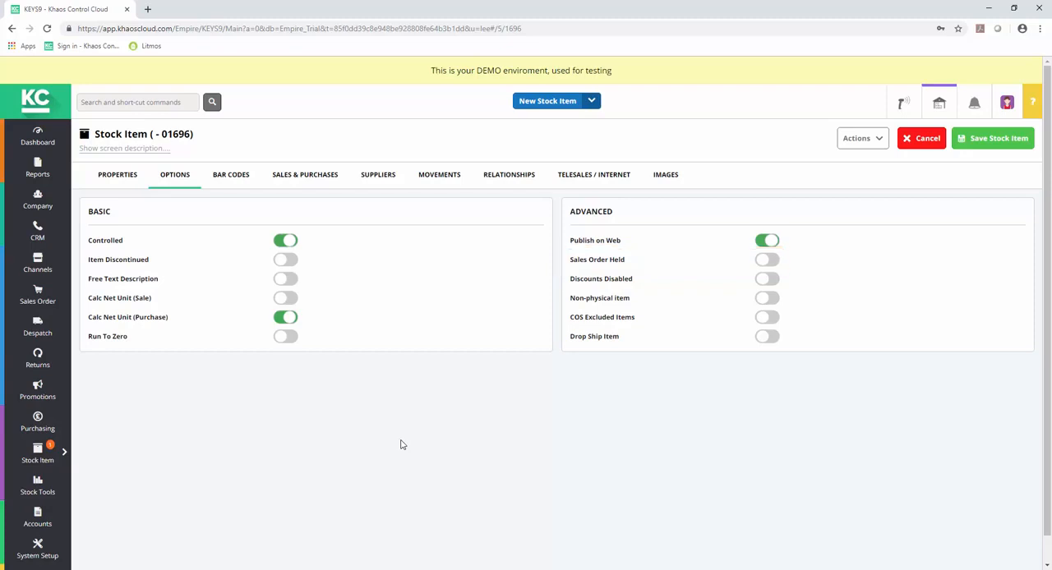
left_click(229, 180)
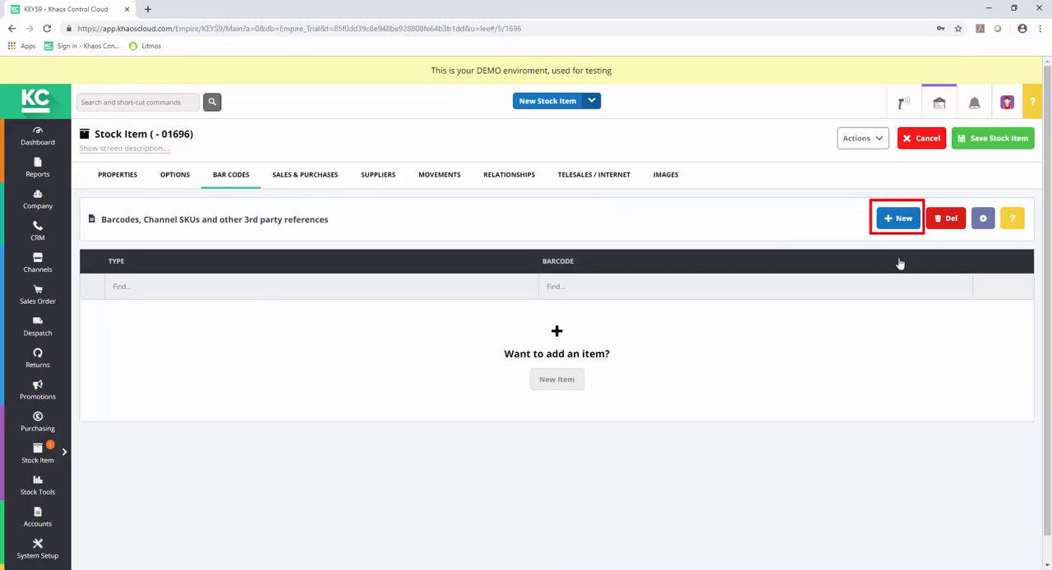
left_click(894, 219)
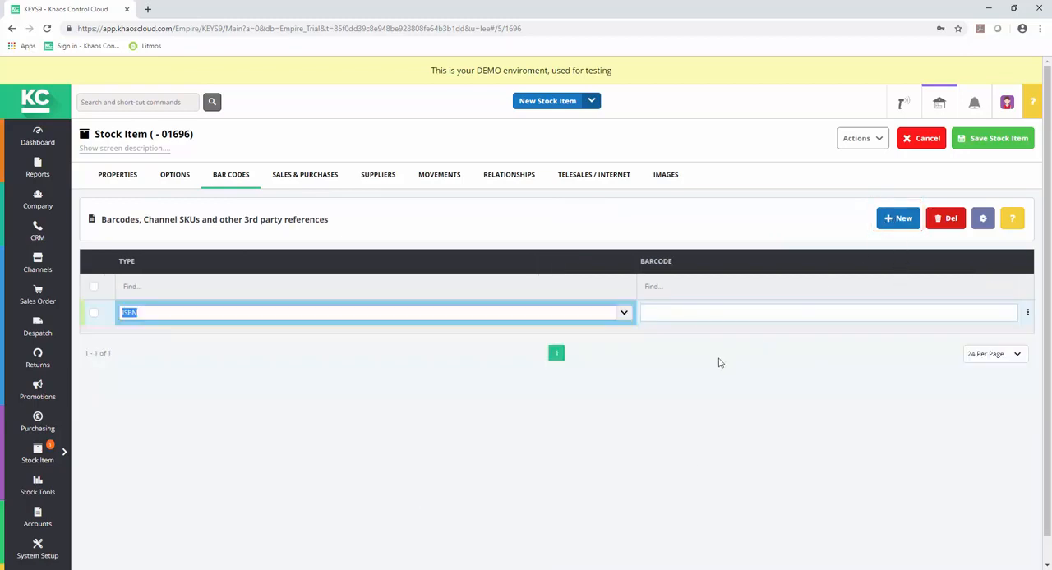
left_click(625, 313)
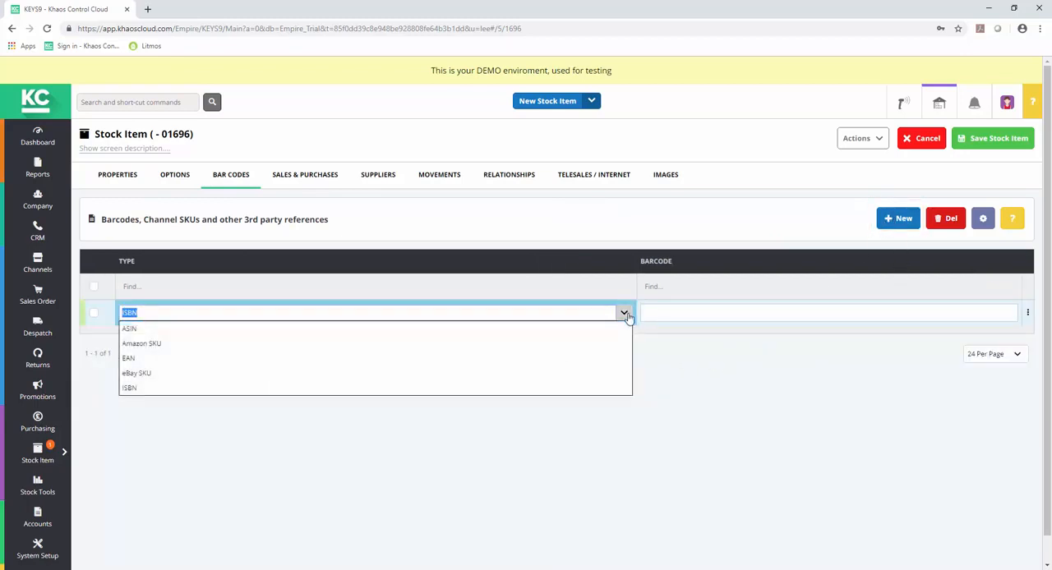
left_click(129, 359)
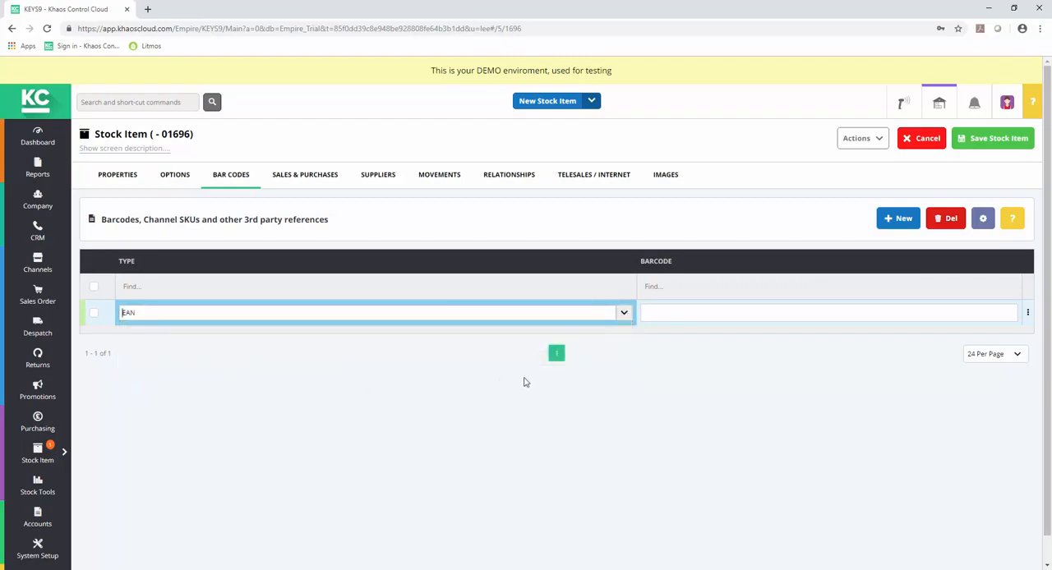
left_click(716, 313)
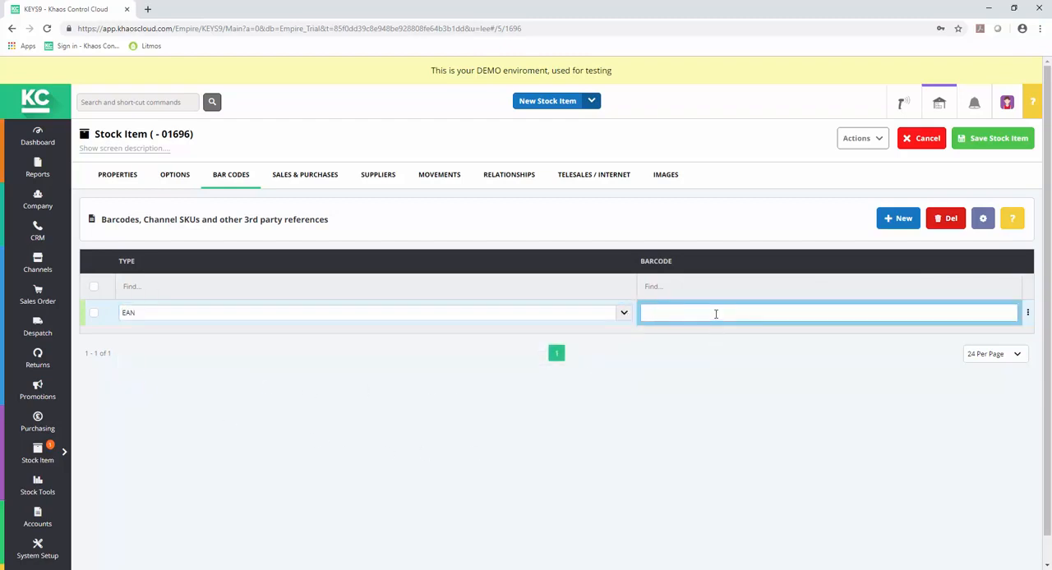
Step: Add The Better Bike Company as a supplier for the item
left_click(305, 175)
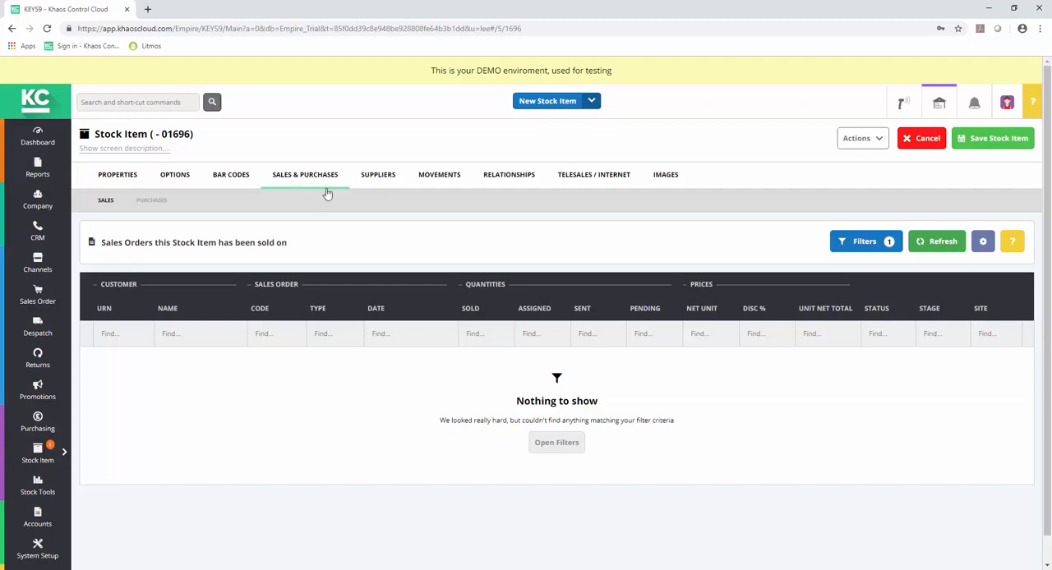
left_click(379, 178)
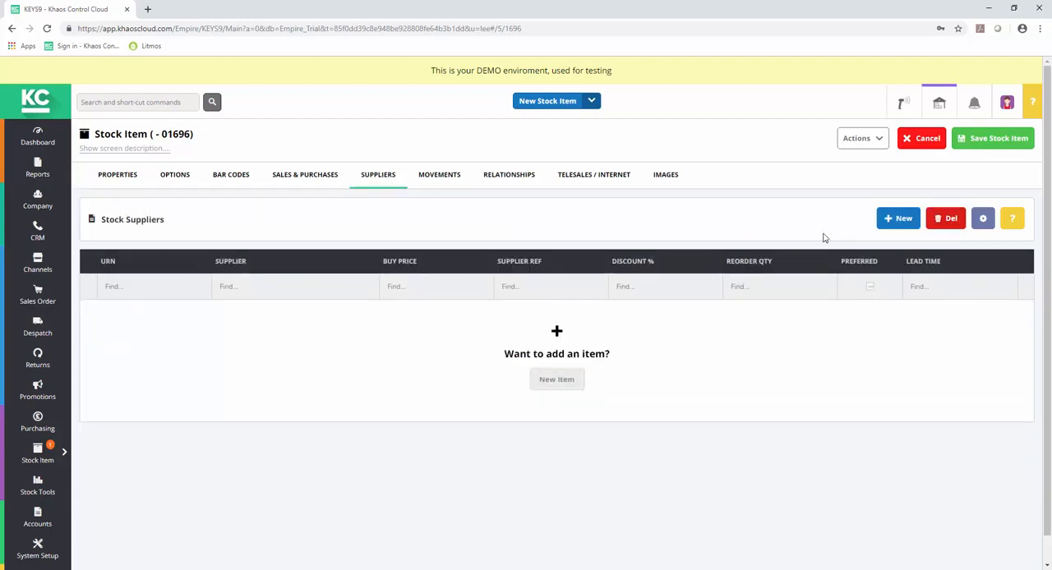
left_click(902, 219)
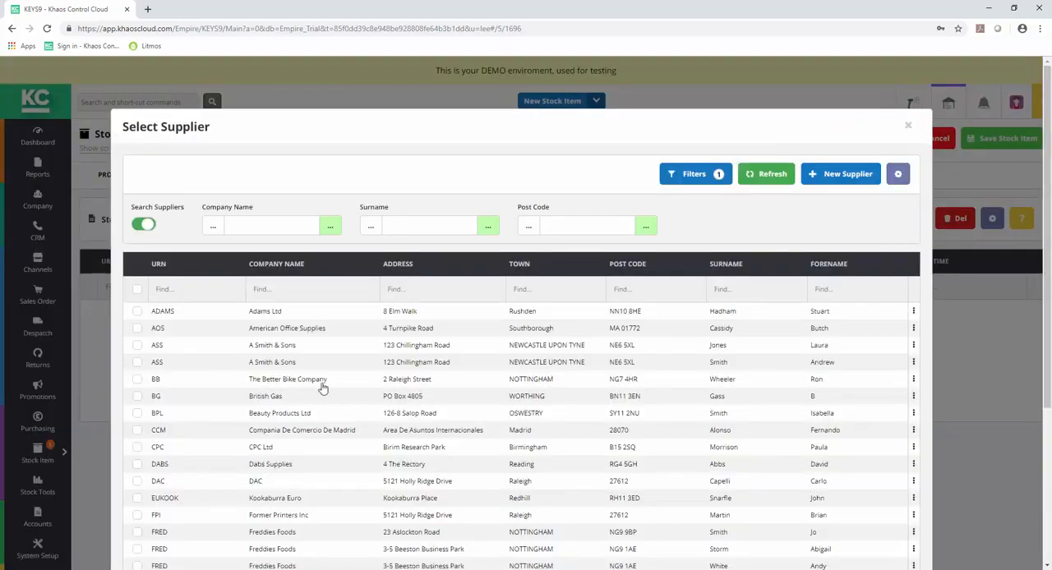
left_click(137, 382)
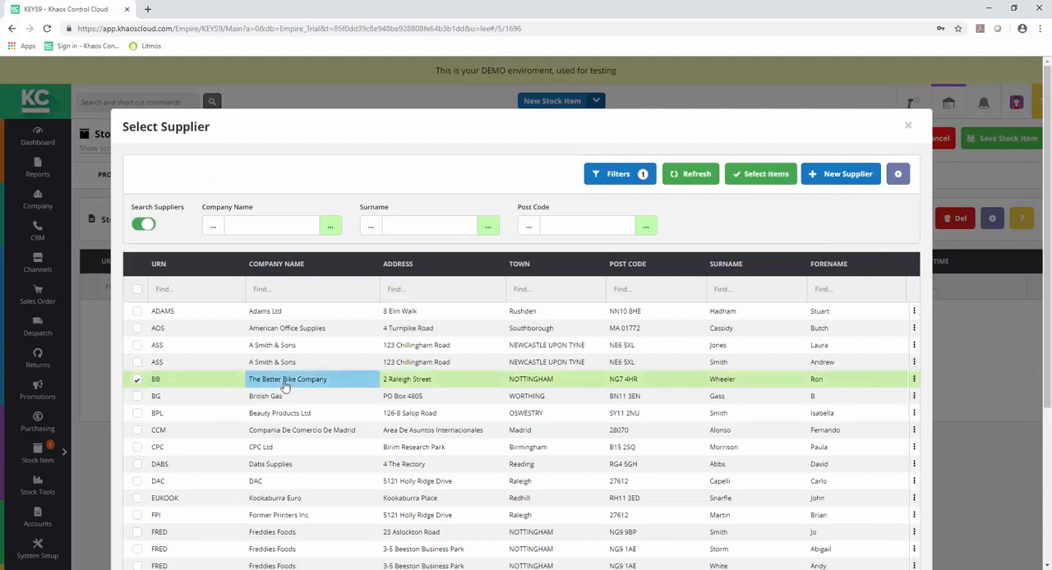
double_click(284, 380)
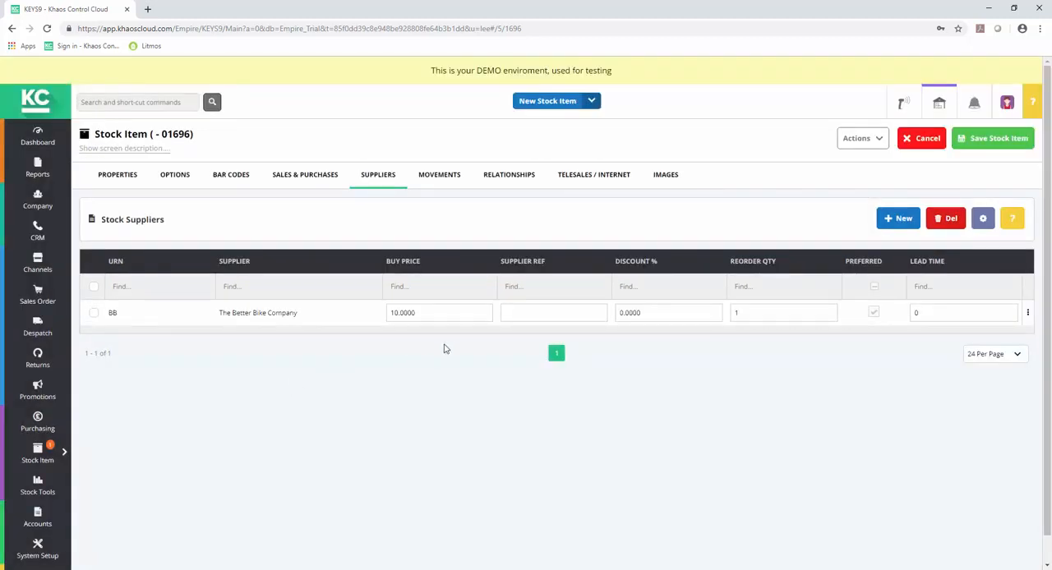
Step: Enter HEL890 as The Better Bike Company's supplier reference
left_click(518, 314)
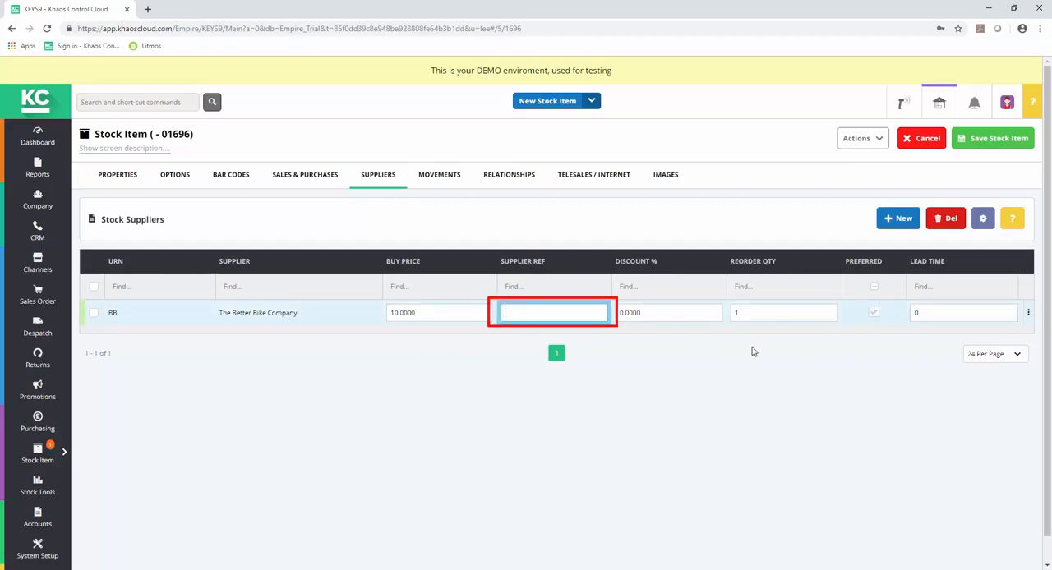
type("HEL")
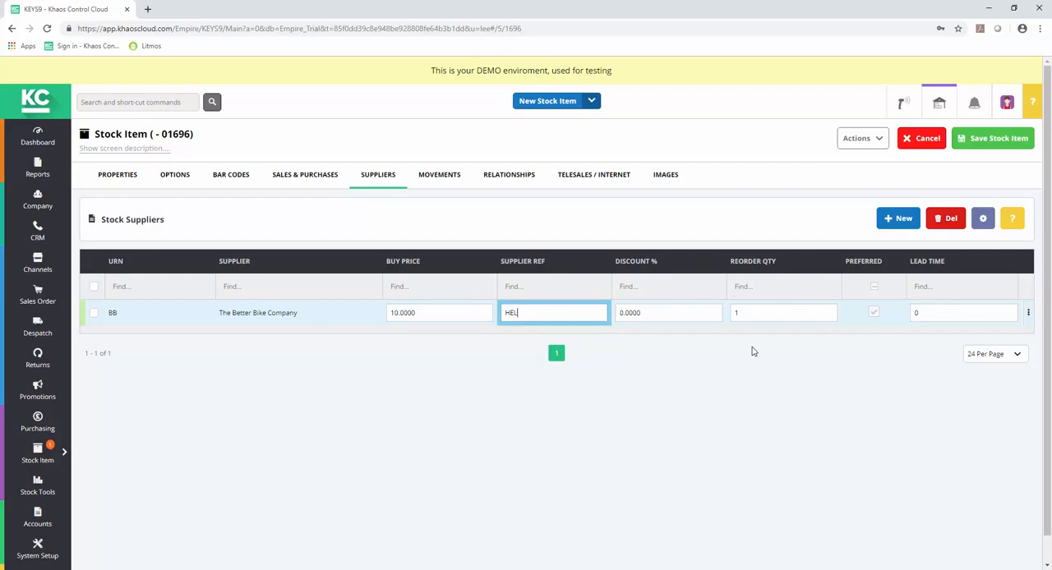
type("890")
Step: Mark The Better Bike Company as the preferred supplier and set its lead time to 3
left_click(872, 317)
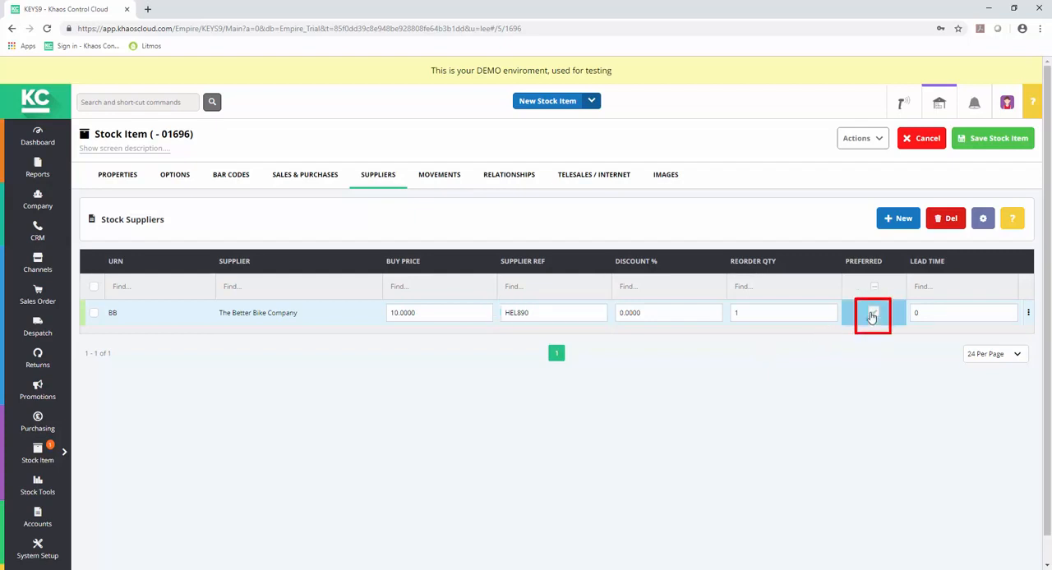
left_click(915, 313)
type("3")
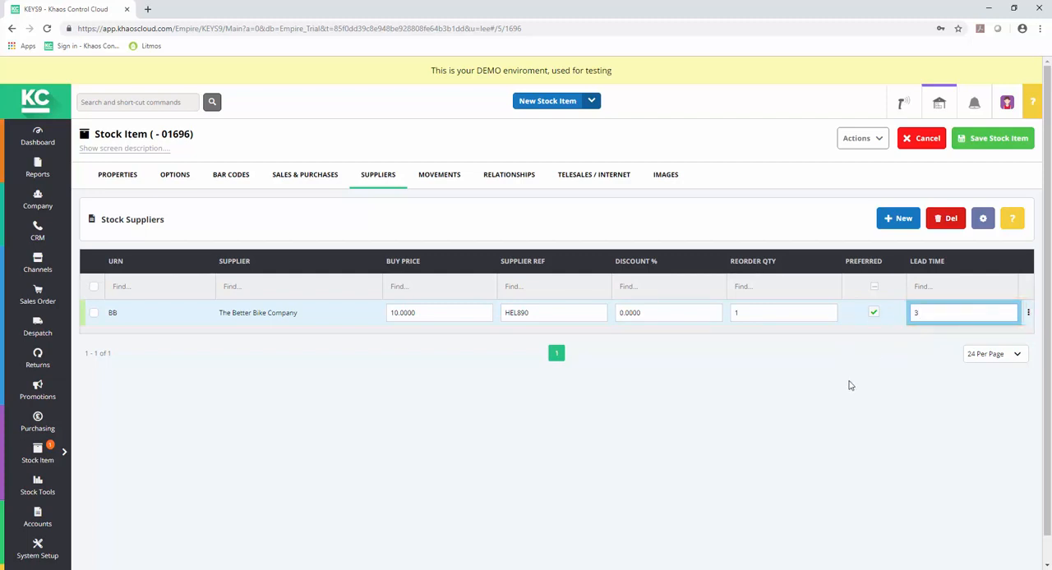
Step: Add CPC Ltd as a second supplier and set its lead time to 7
left_click(905, 226)
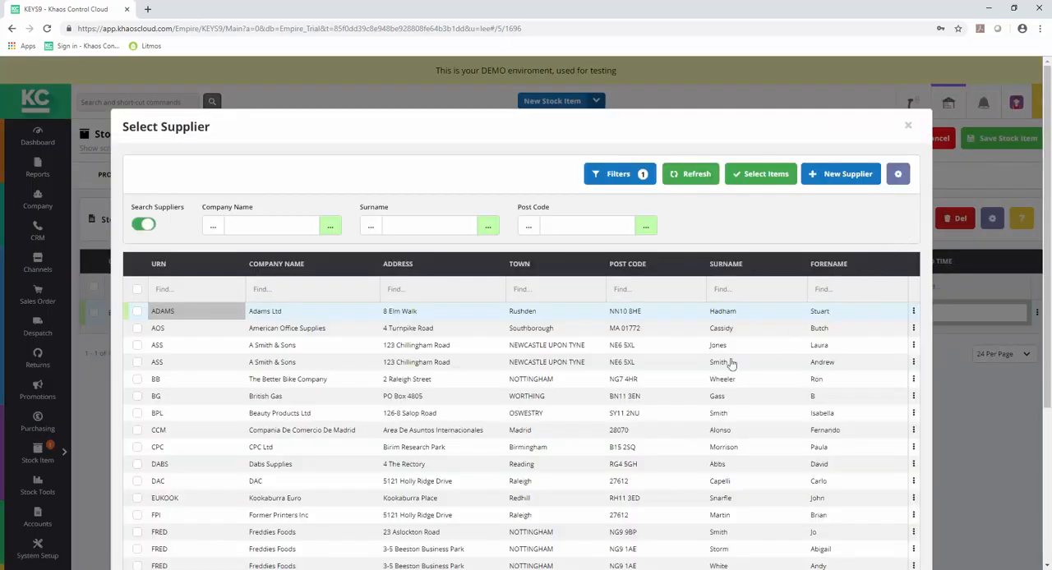
double_click(261, 448)
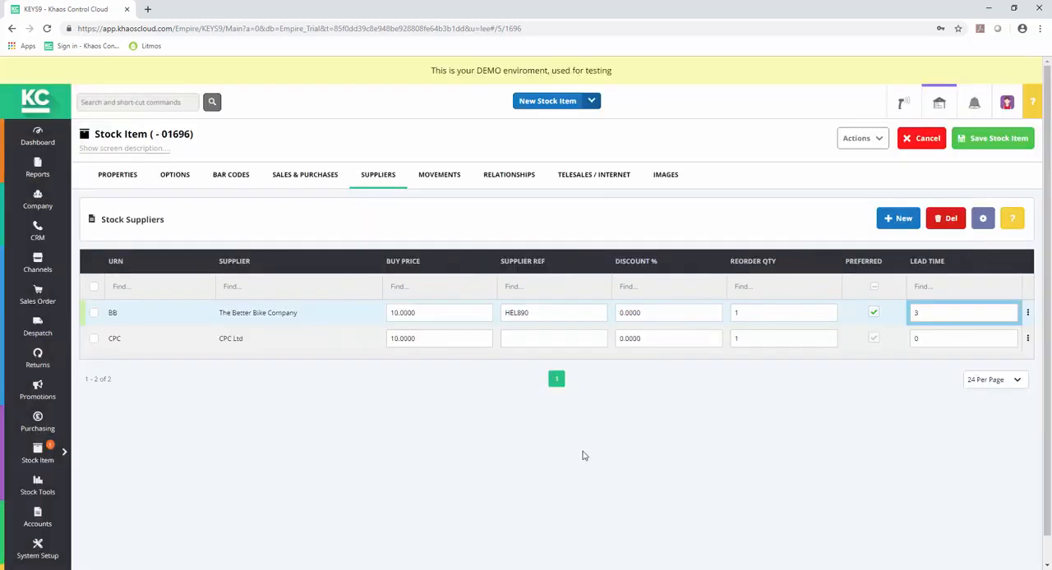
left_click(921, 335)
key("BackSpace")
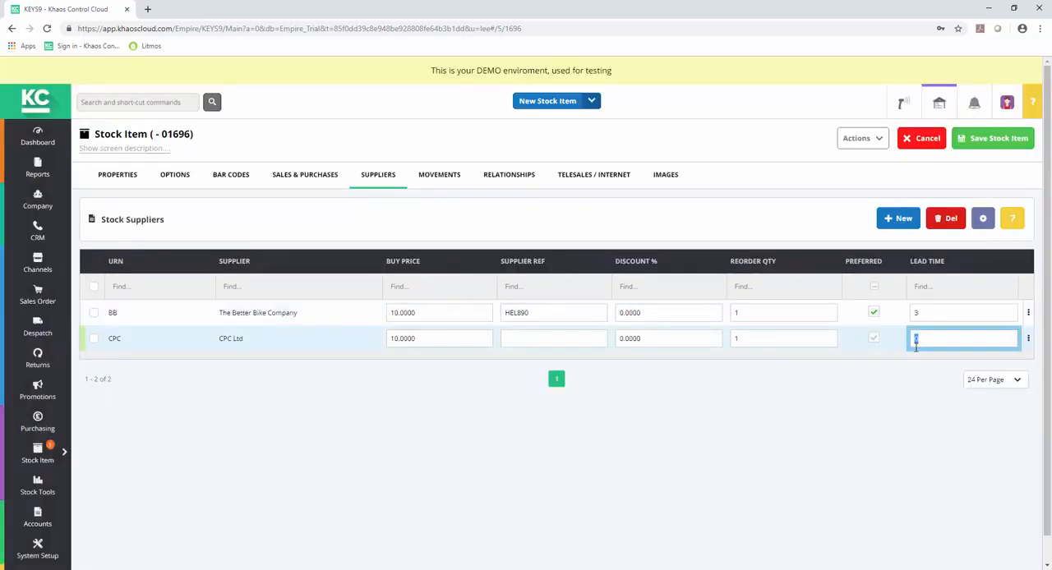
type("7")
Step: Set CPC Ltd's buy price to 9.00
left_click_drag(418, 338, 390, 338)
type("9")
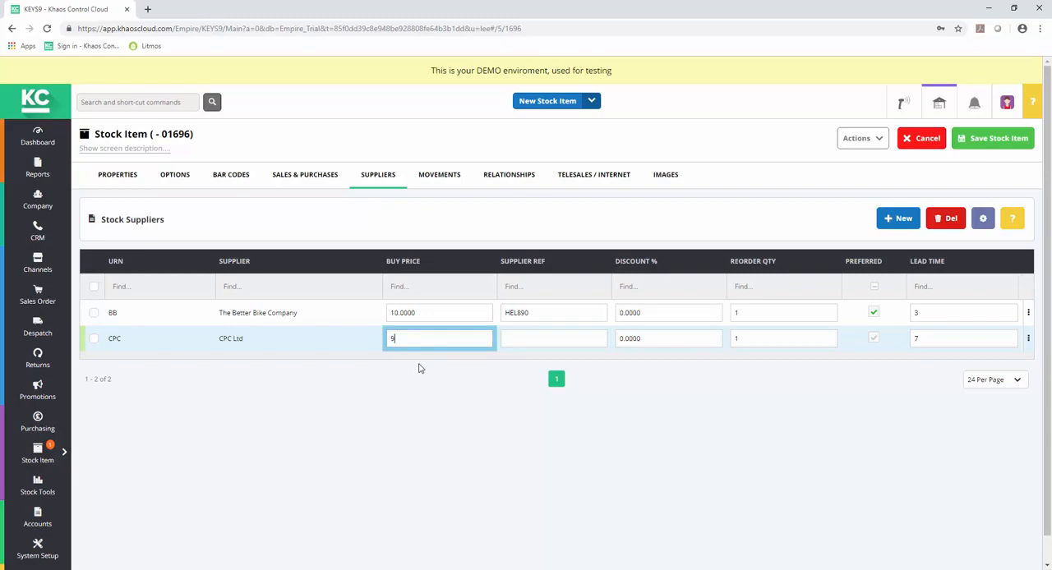
type(".00")
Step: Enter the telesales long description "Ergonomic Design - size 57cm to 63cm"
left_click(441, 180)
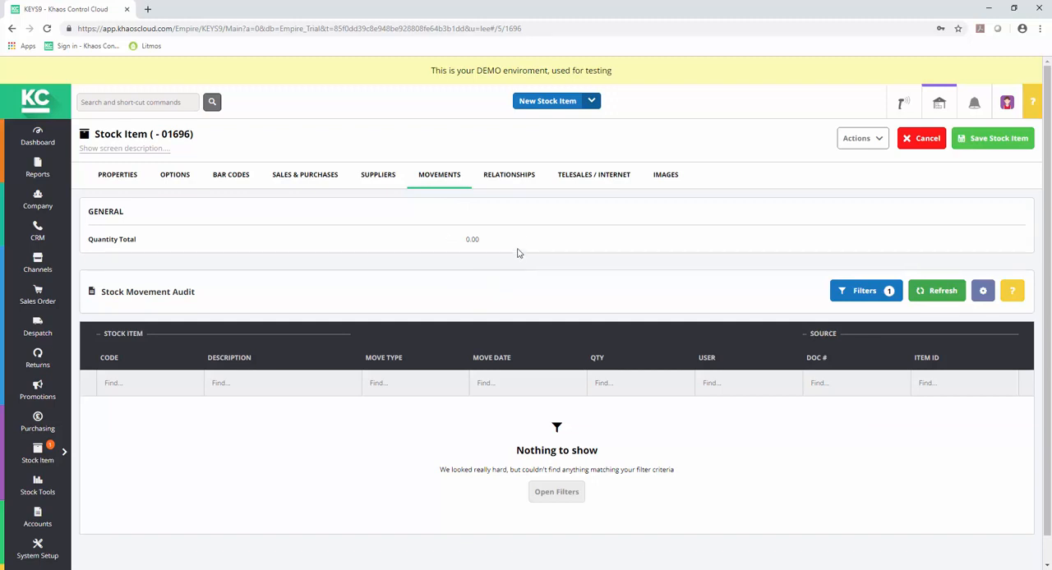
left_click(511, 177)
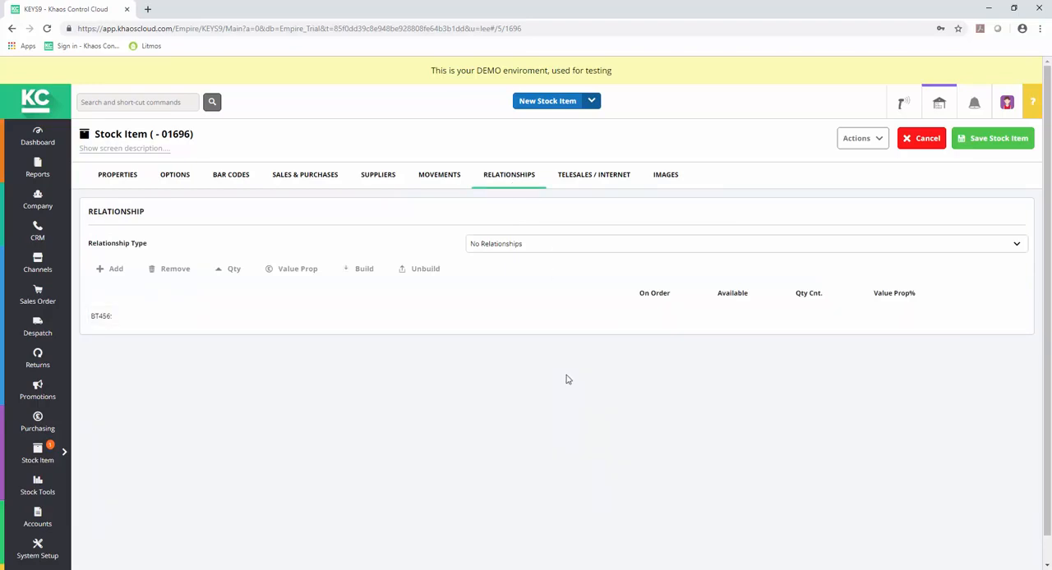
left_click(609, 175)
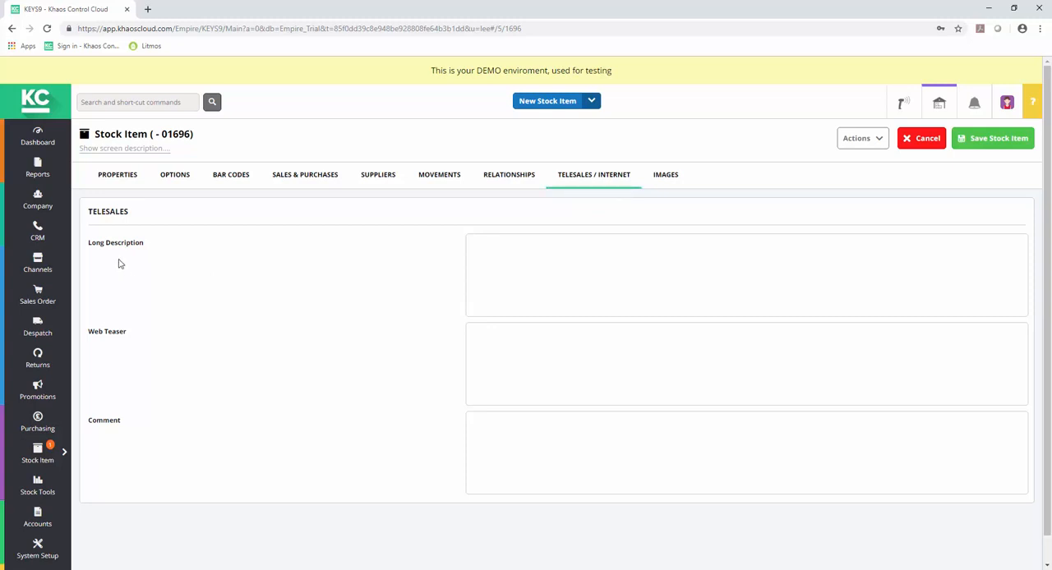
left_click(521, 241)
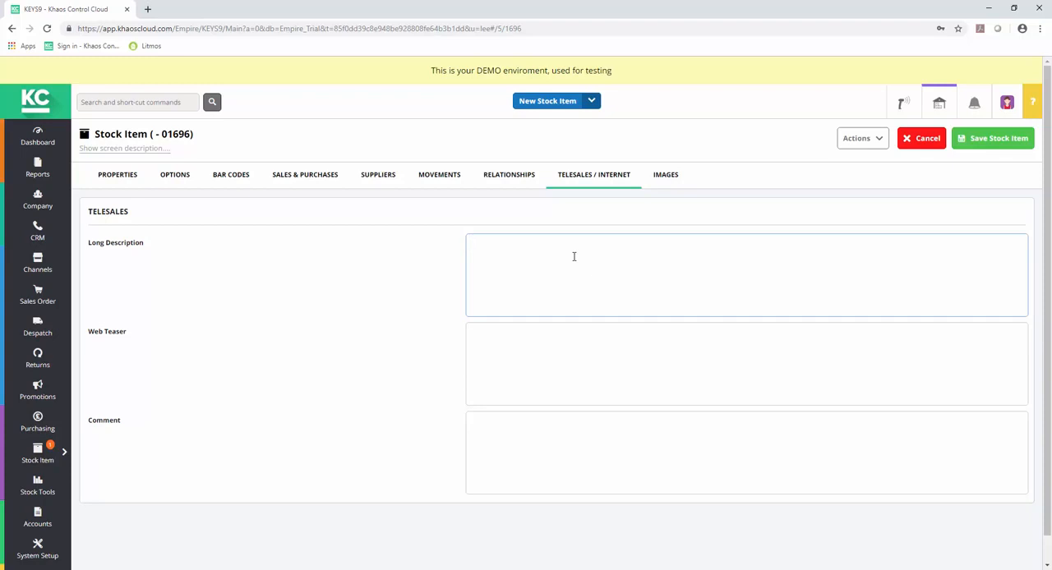
type("Ergonomic Design - size 57cm to 63cm")
Step: Upload the product image Cycle helmet.jpg for the item
left_click(667, 176)
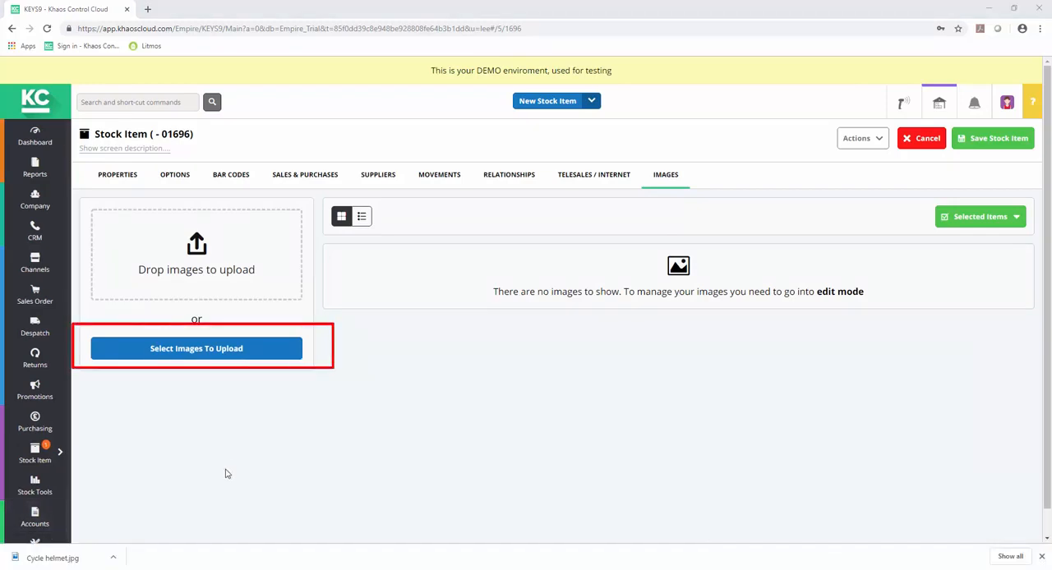
left_click(226, 355)
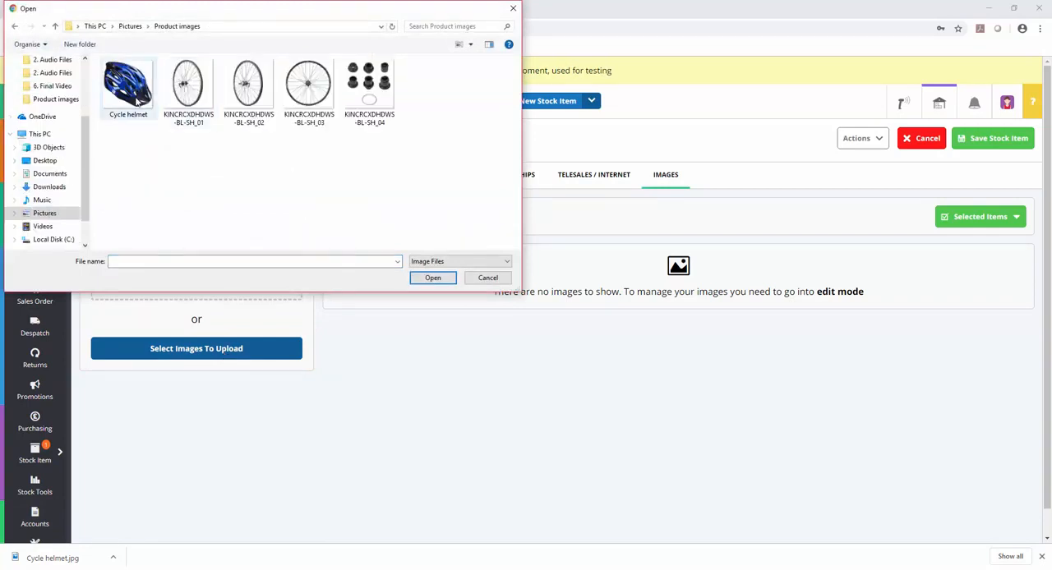
left_click(137, 100)
left_click(448, 279)
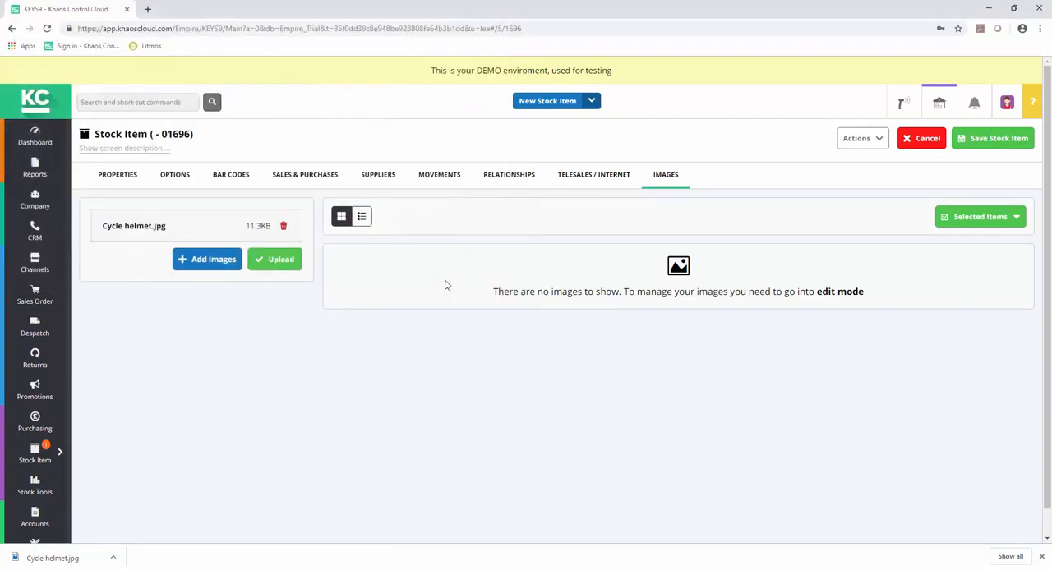
left_click(290, 262)
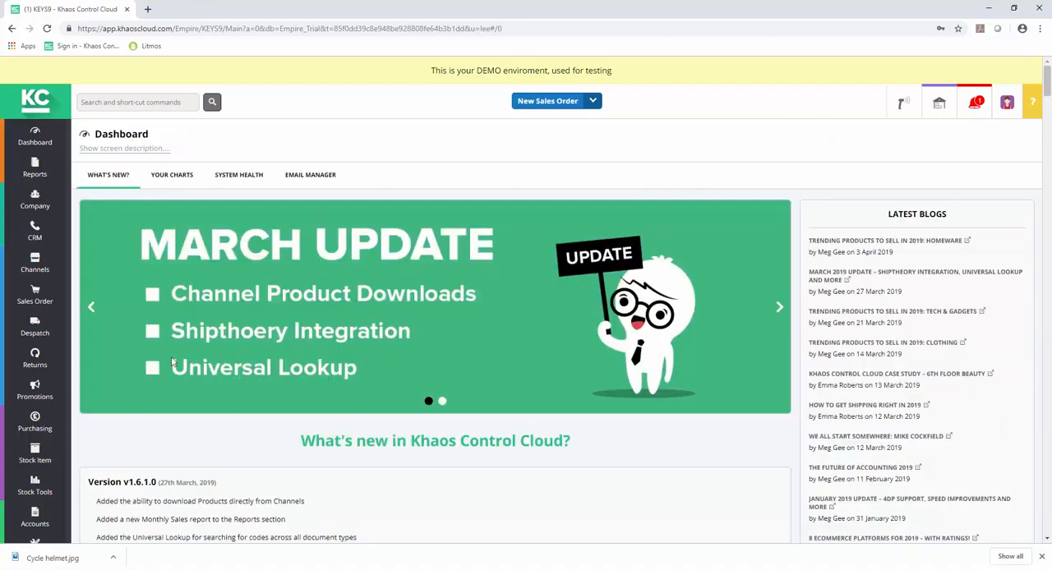
Step: Filter the stock list by the stock type [Cycling] Helmet to find the new item
left_click(34, 456)
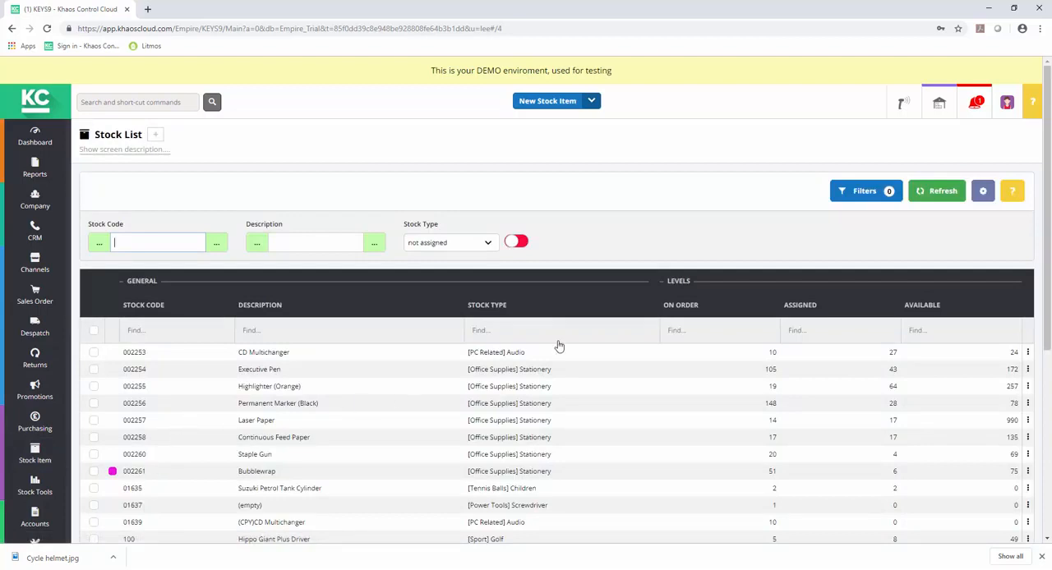
left_click(855, 202)
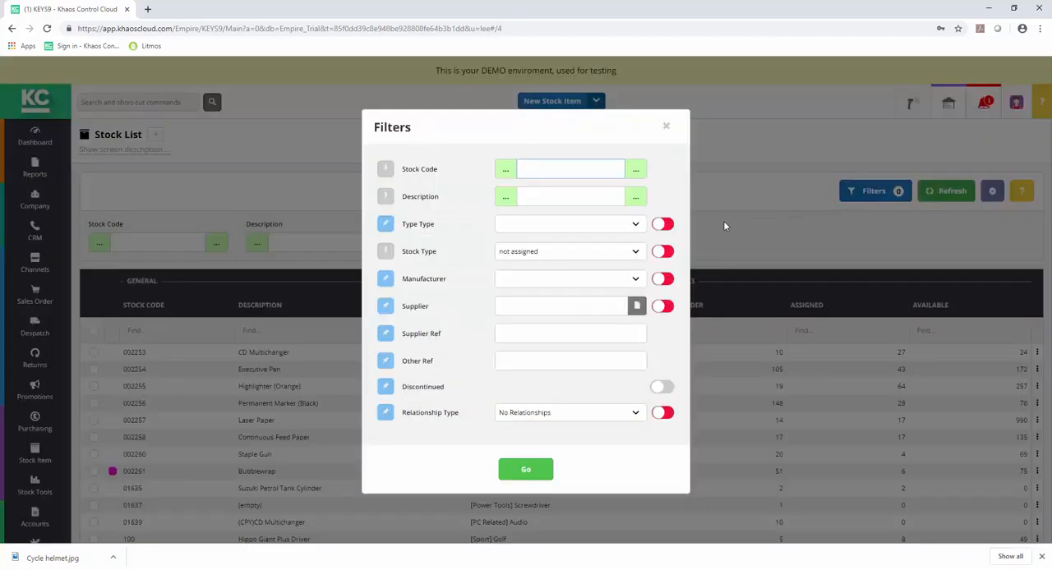
left_click(634, 255)
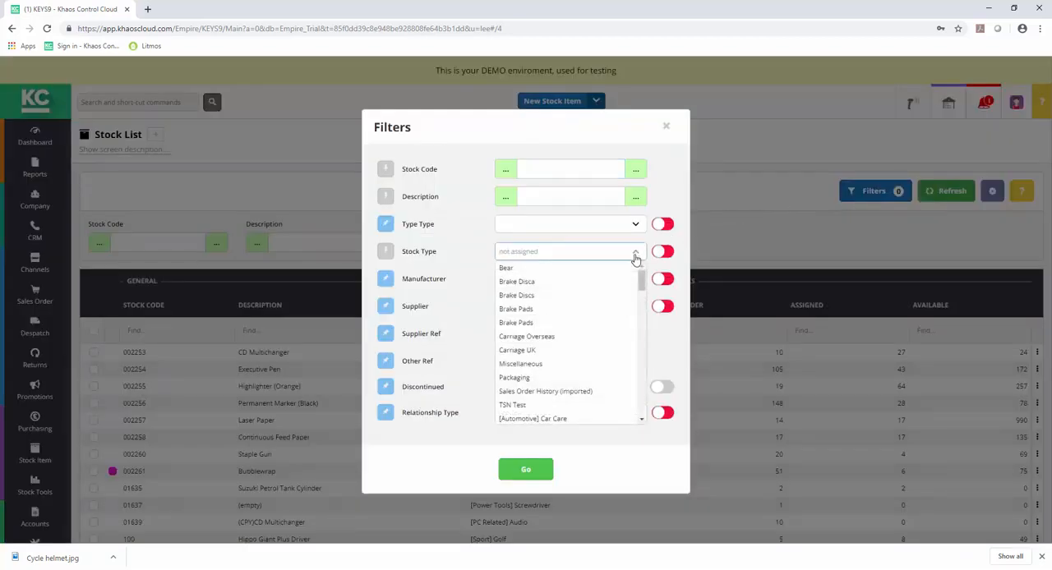
left_click_drag(640, 275, 640, 306)
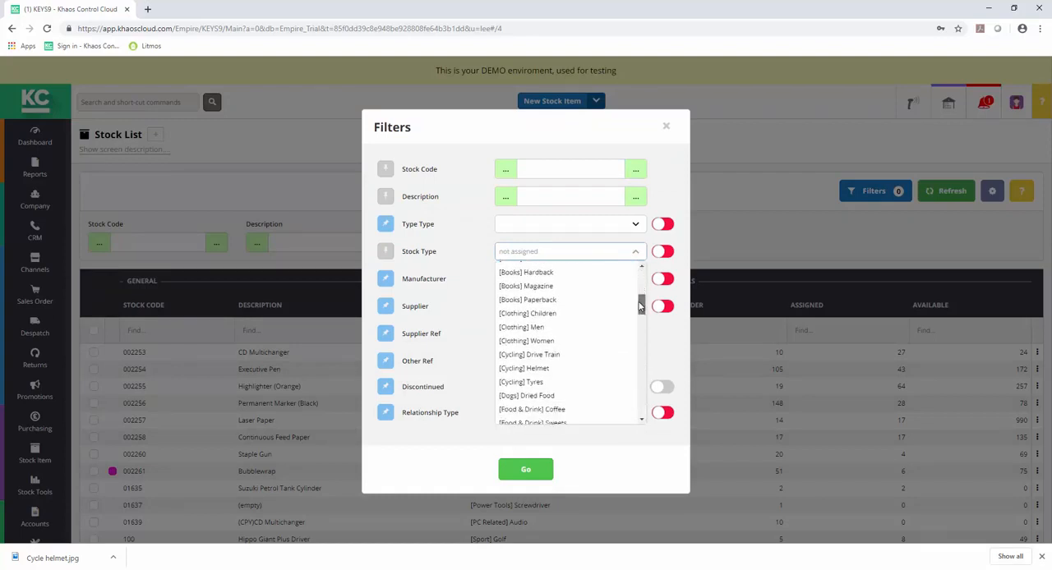
left_click(530, 369)
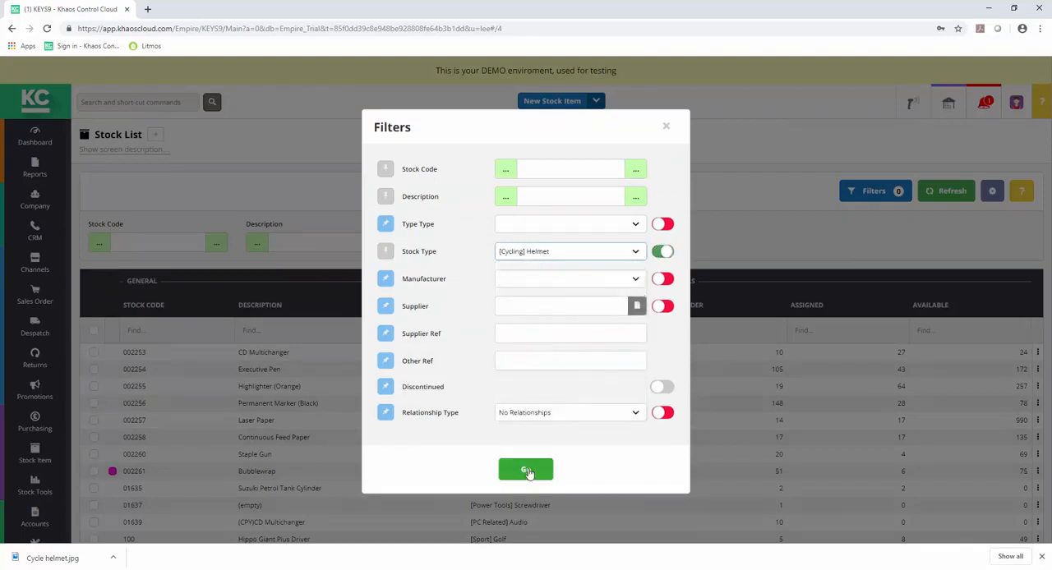
left_click(527, 471)
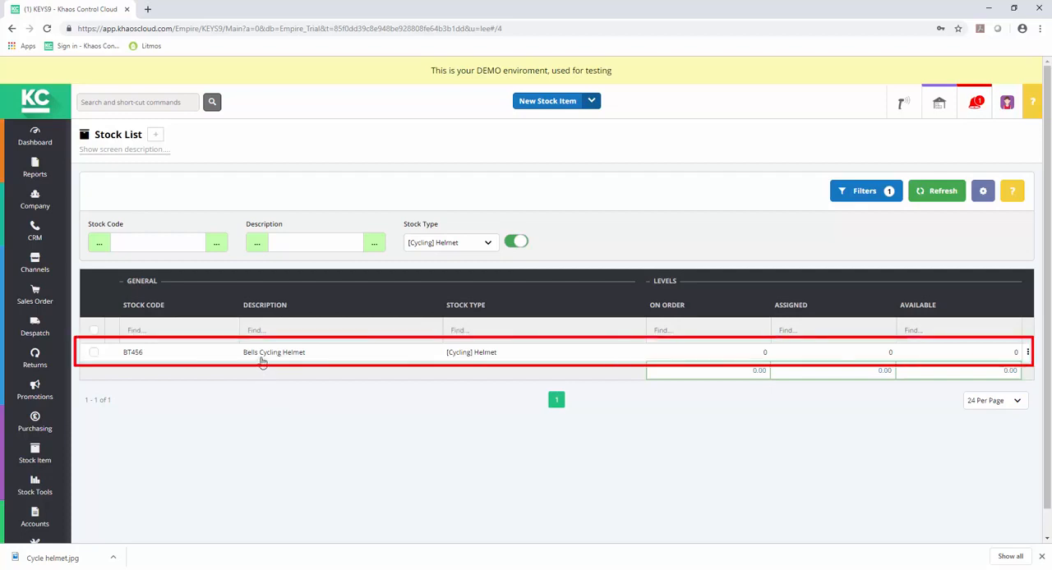